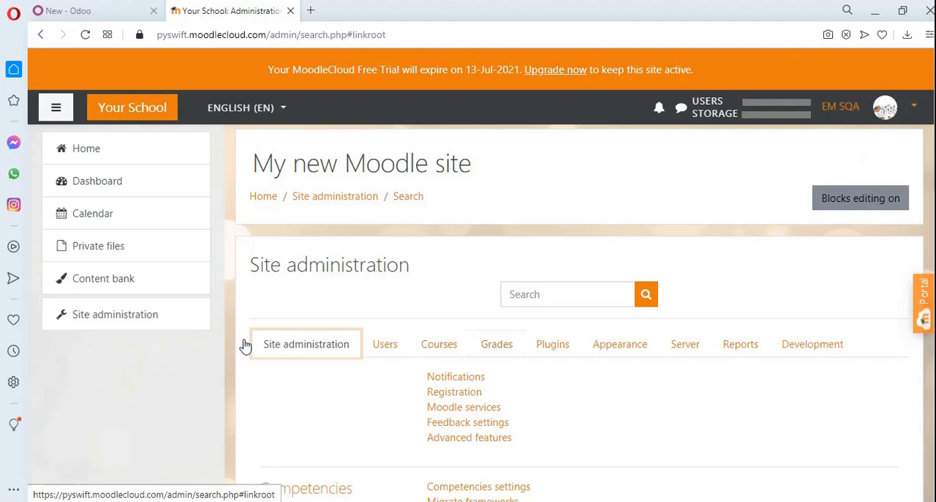
Open the External services settings of the Web services plugins in Site administration
{"action": "left_click", "coordinate": [112, 158]}
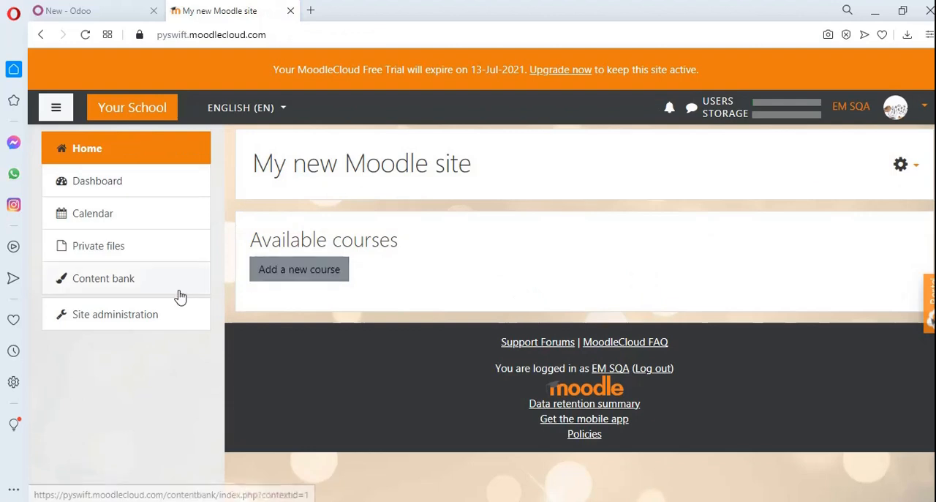
{"action": "left_click", "coordinate": [151, 322]}
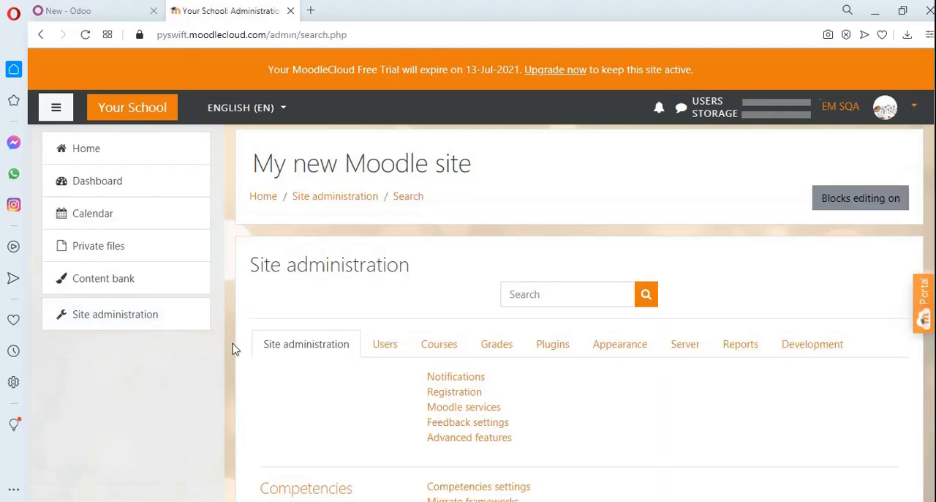
{"action": "left_click", "coordinate": [542, 352]}
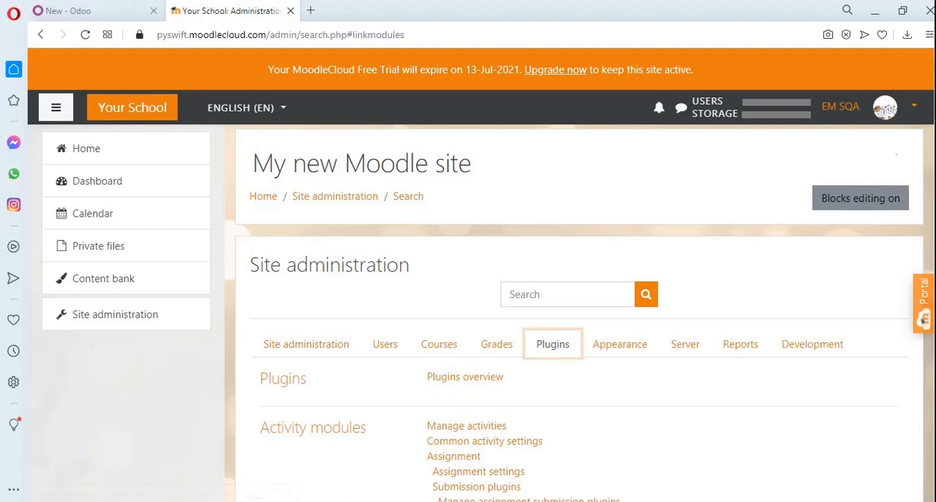
{"action": "scroll", "coordinate": [577, 314], "scroll_direction": "down", "scroll_amount": 15}
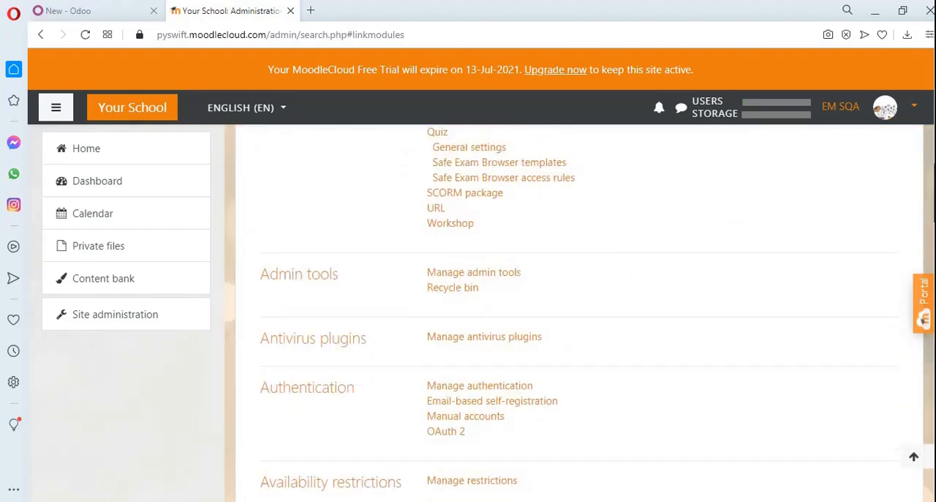
{"action": "scroll", "coordinate": [577, 315], "scroll_direction": "down", "scroll_amount": 12}
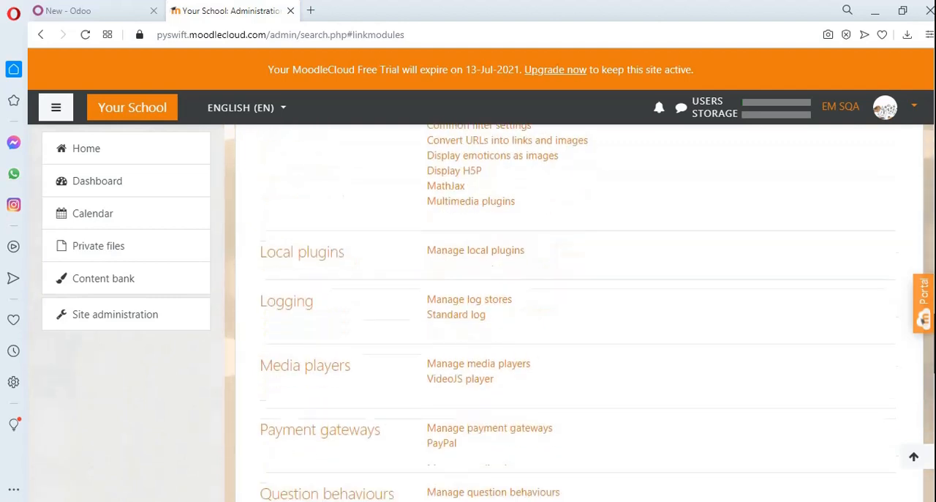
{"action": "scroll", "coordinate": [577, 315], "scroll_direction": "down", "scroll_amount": 12}
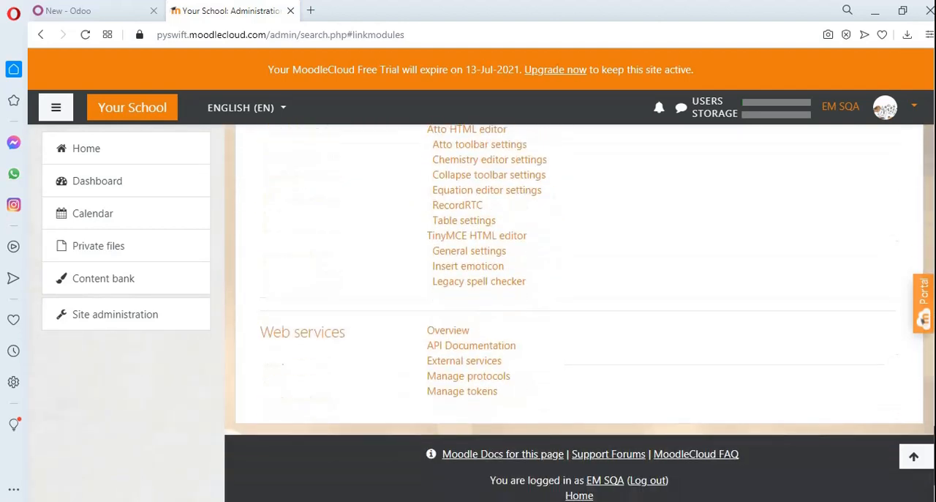
{"action": "scroll", "coordinate": [578, 314], "scroll_direction": "down", "scroll_amount": 2}
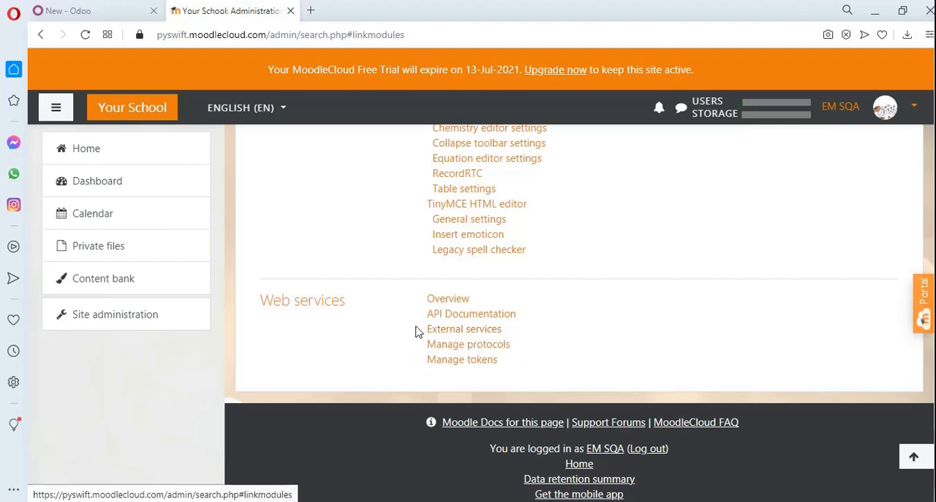
{"action": "left_click", "coordinate": [480, 338]}
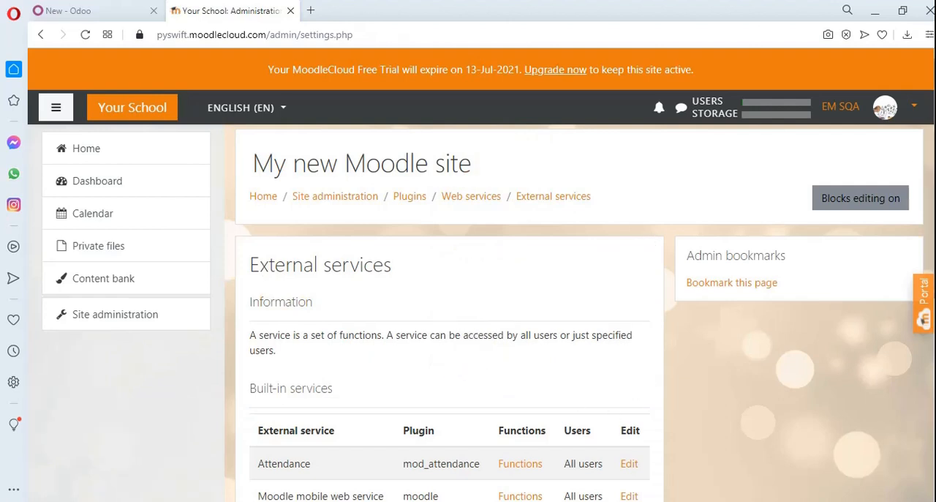
Try to add a new custom external service named "test", leaving its other options unset
{"action": "scroll", "coordinate": [577, 314], "scroll_direction": "down", "scroll_amount": 2}
{"action": "scroll", "coordinate": [479, 344], "scroll_direction": "down", "scroll_amount": 1}
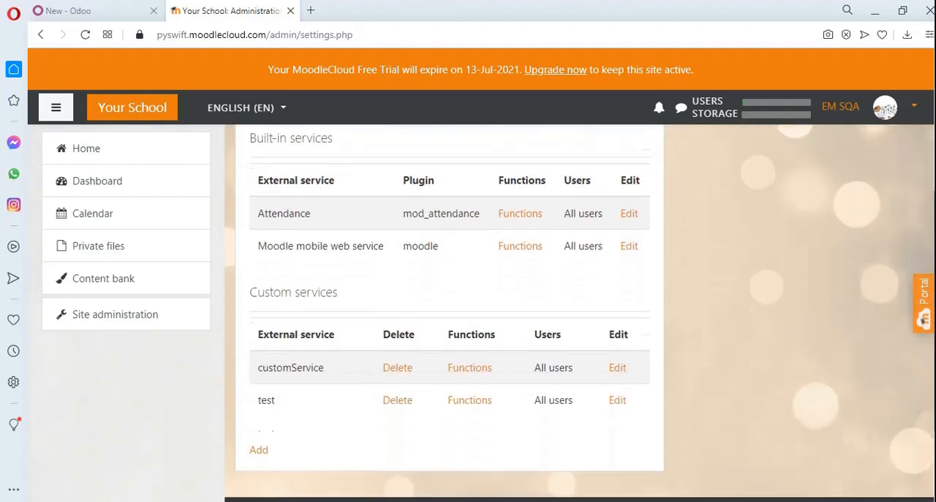
{"action": "left_click", "coordinate": [258, 452]}
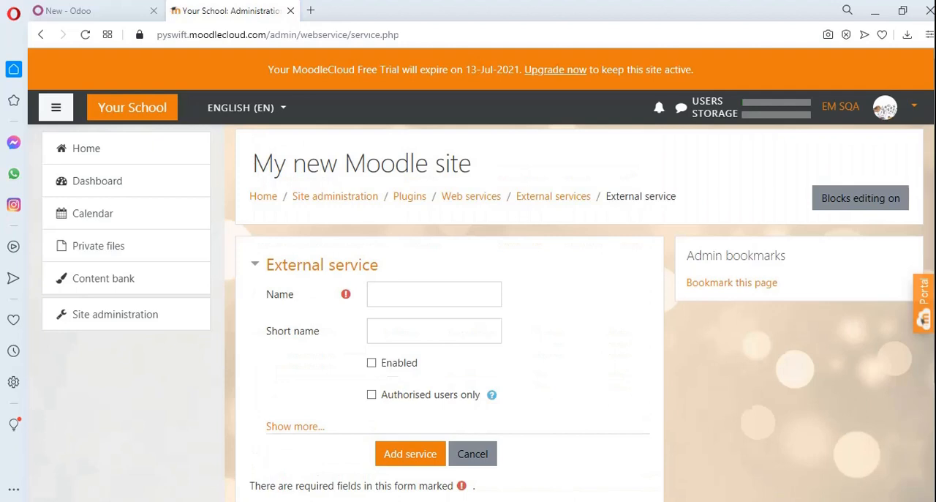
{"action": "scroll", "coordinate": [263, 454], "scroll_direction": "down", "scroll_amount": 2}
{"action": "scroll", "coordinate": [545, 265], "scroll_direction": "up", "scroll_amount": 1}
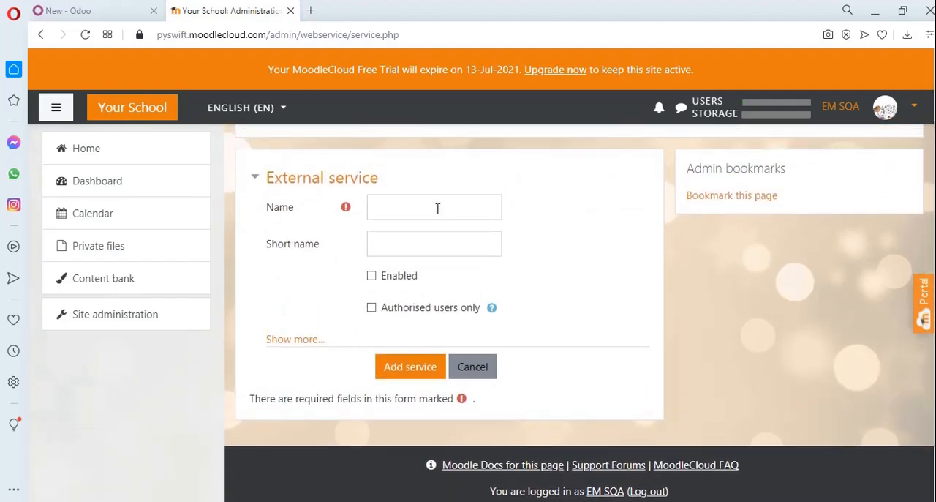
{"action": "left_click", "coordinate": [438, 208]}
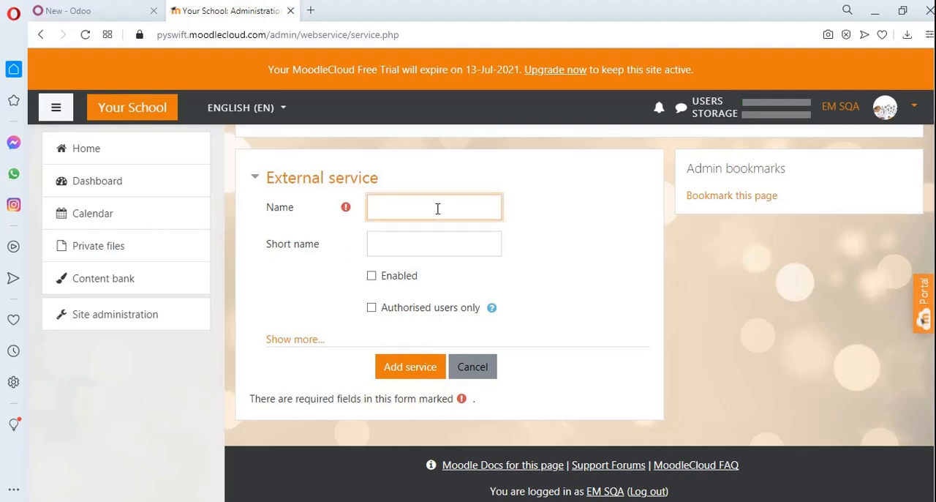
{"action": "type", "text": "test"}
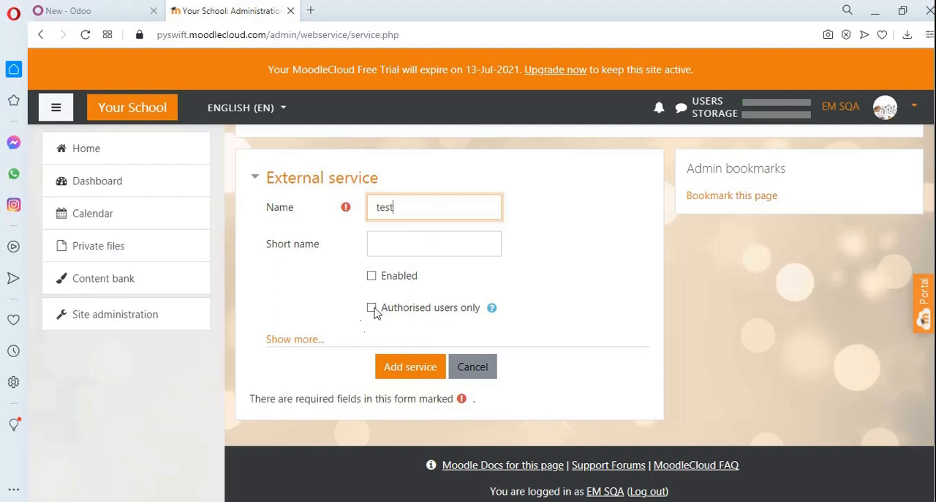
{"action": "left_click", "coordinate": [414, 369]}
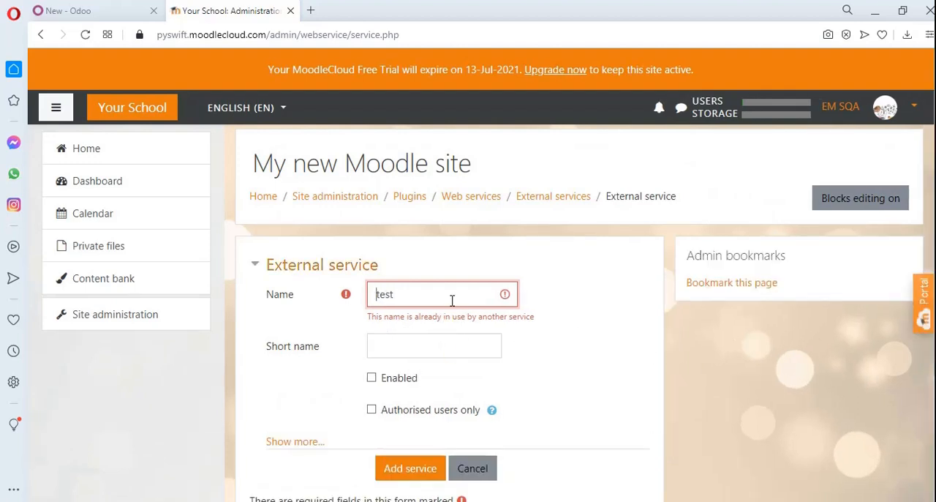
Change the new external service's name to "test_v2" and add the service
{"action": "left_click", "coordinate": [446, 300]}
{"action": "type", "text": "_v2"}
{"action": "scroll", "coordinate": [662, 437], "scroll_direction": "down", "scroll_amount": 2}
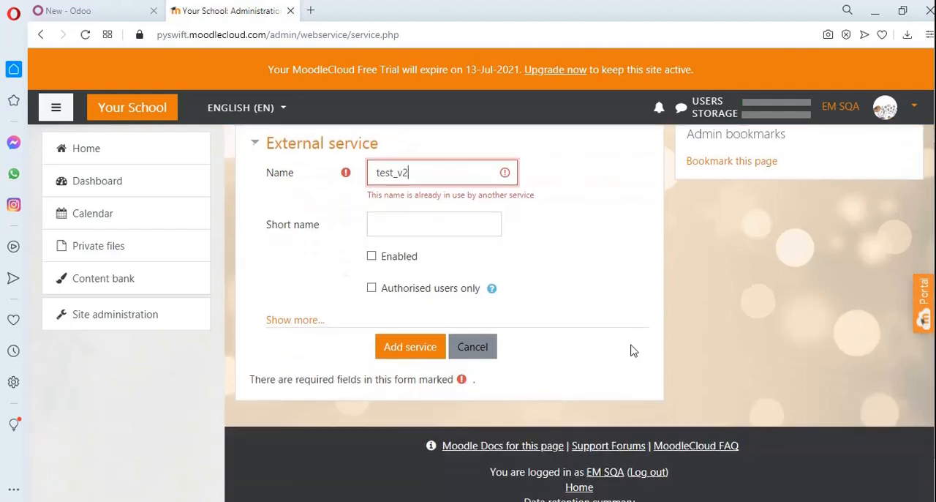
{"action": "left_click", "coordinate": [404, 354]}
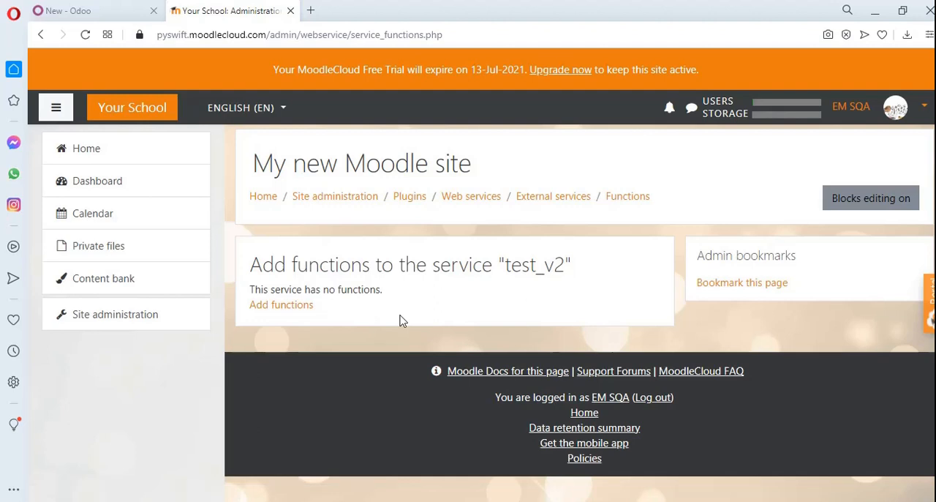
Add the functions auth_email_get_signup_settings and auth_email_signup_user to the test_v2 service
{"action": "left_click", "coordinate": [281, 311]}
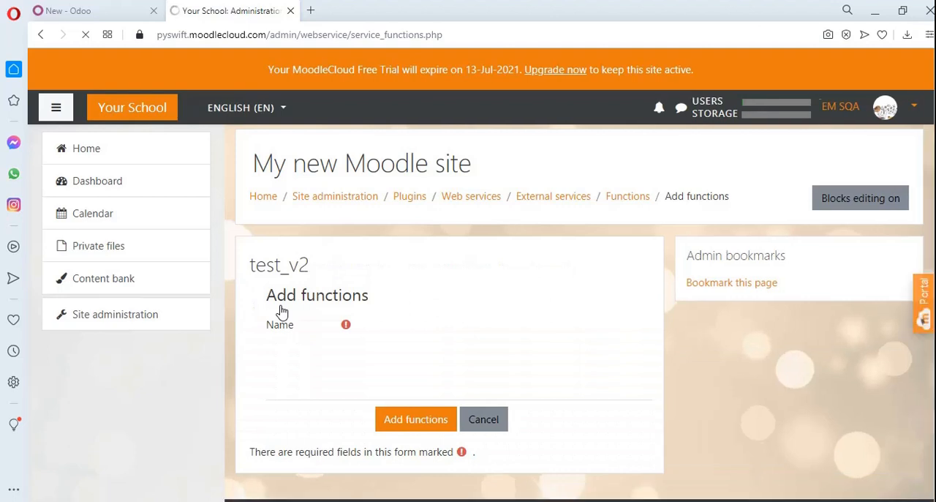
{"action": "left_click_drag", "start_coordinate": [934, 249], "coordinate": [934, 279]}
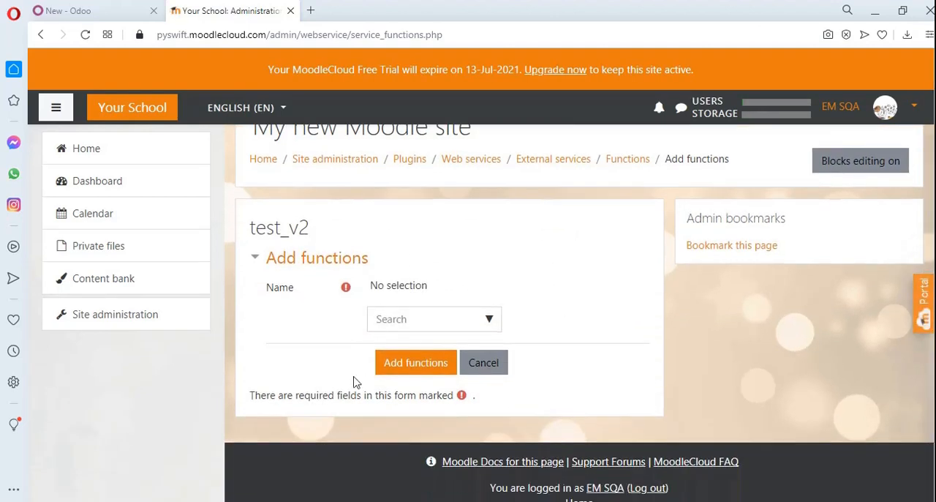
{"action": "left_click", "coordinate": [490, 322]}
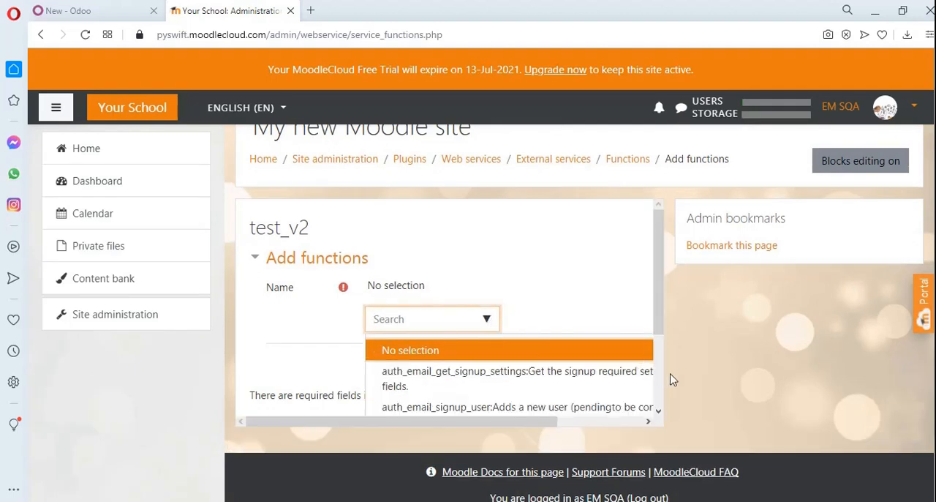
{"action": "scroll", "coordinate": [661, 385], "scroll_direction": "down", "scroll_amount": 3}
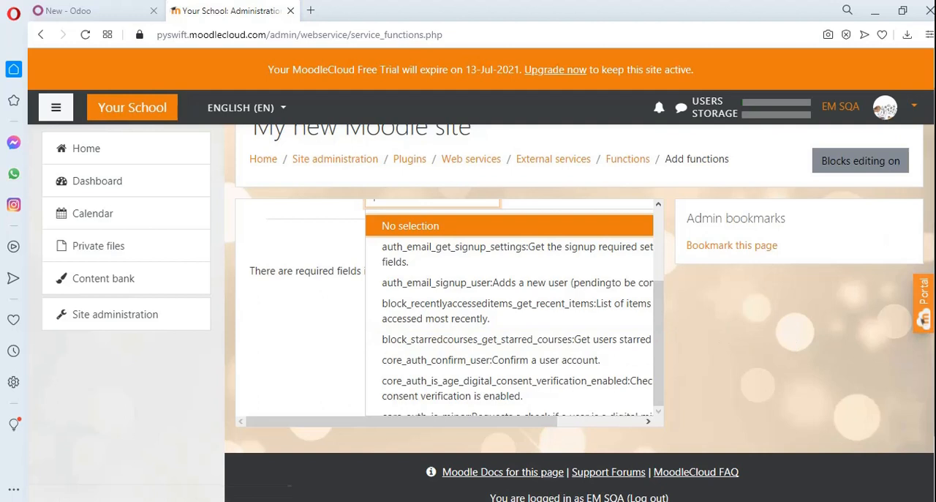
{"action": "scroll", "coordinate": [863, 297], "scroll_direction": "up", "scroll_amount": 1}
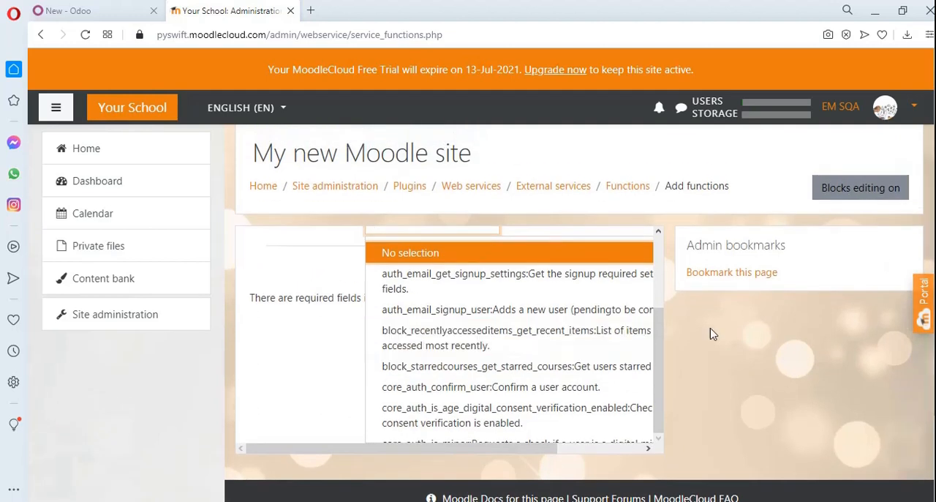
{"action": "scroll", "coordinate": [579, 313], "scroll_direction": "up", "scroll_amount": 1}
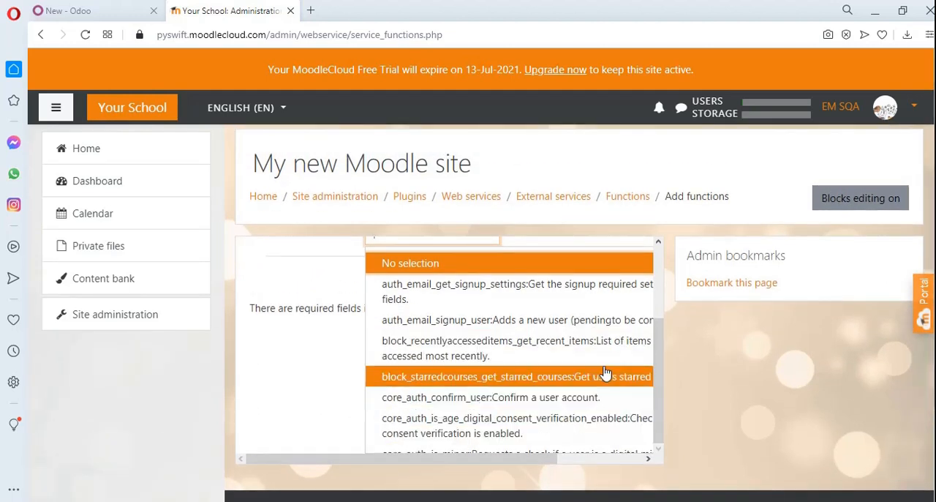
{"action": "scroll", "coordinate": [516, 302], "scroll_direction": "up", "scroll_amount": 1}
{"action": "left_click", "coordinate": [516, 311]}
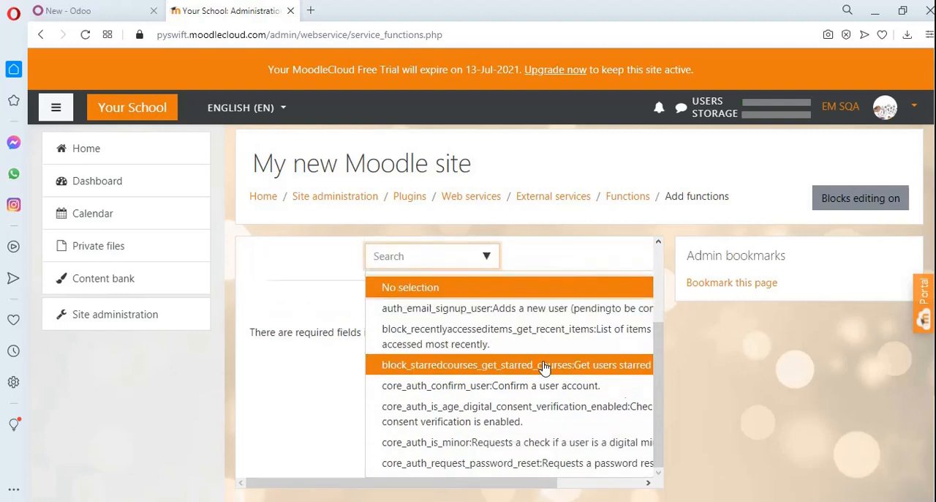
{"action": "left_click", "coordinate": [436, 310]}
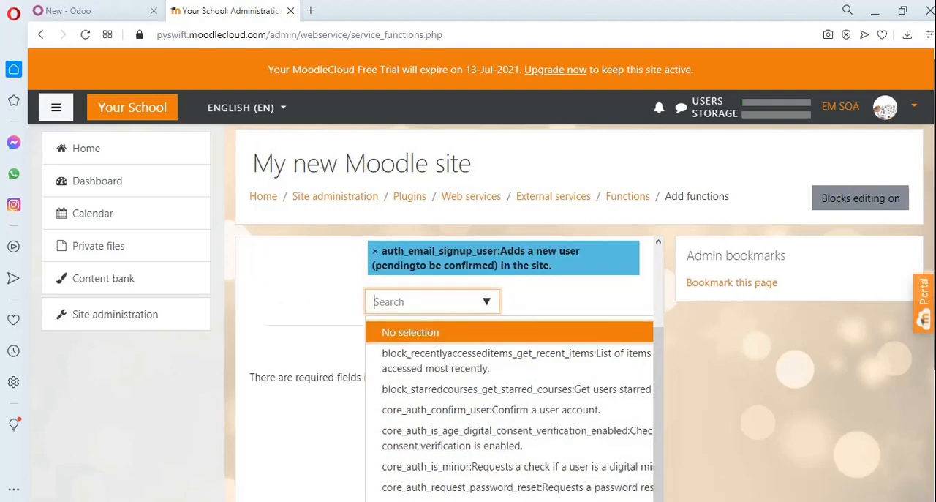
{"action": "left_click", "coordinate": [777, 427]}
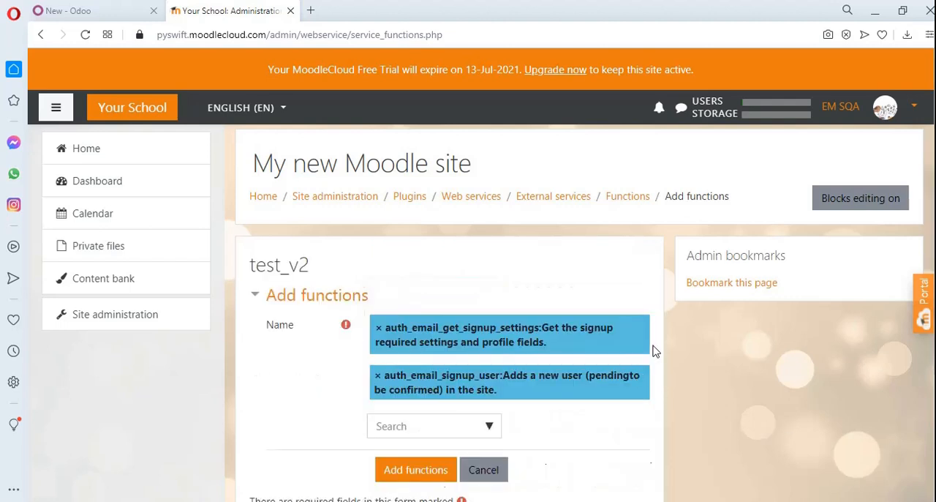
{"action": "scroll", "coordinate": [539, 351], "scroll_direction": "down", "scroll_amount": 2}
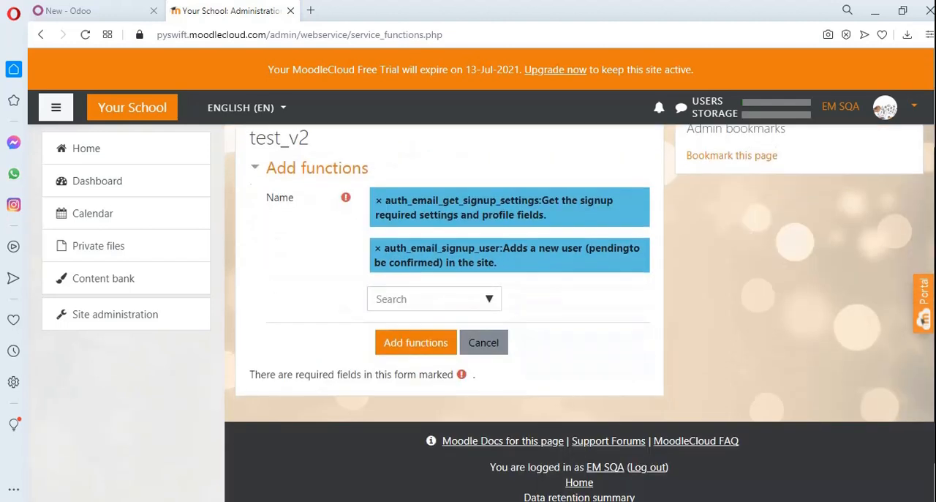
{"action": "left_click", "coordinate": [424, 344]}
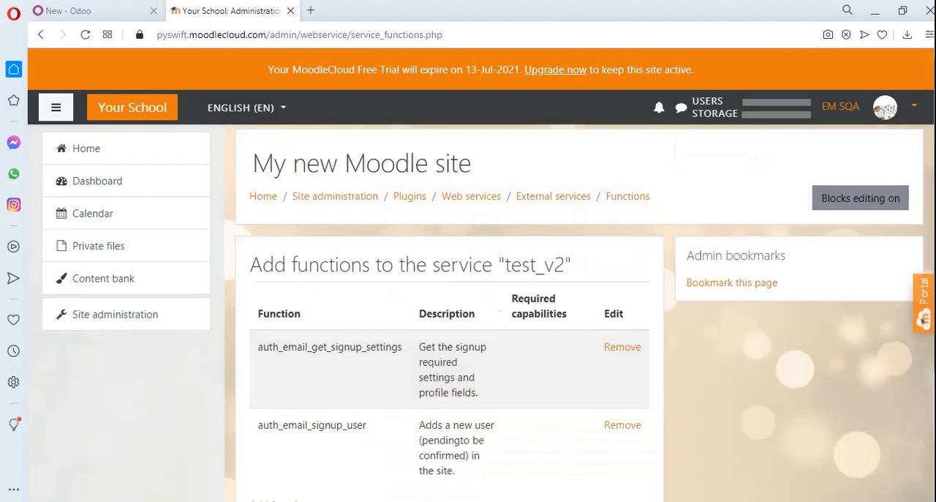
Open the form for creating a user token from the Web services overview steps
{"action": "scroll", "coordinate": [578, 314], "scroll_direction": "down", "scroll_amount": 2}
{"action": "scroll", "coordinate": [577, 314], "scroll_direction": "up", "scroll_amount": 1}
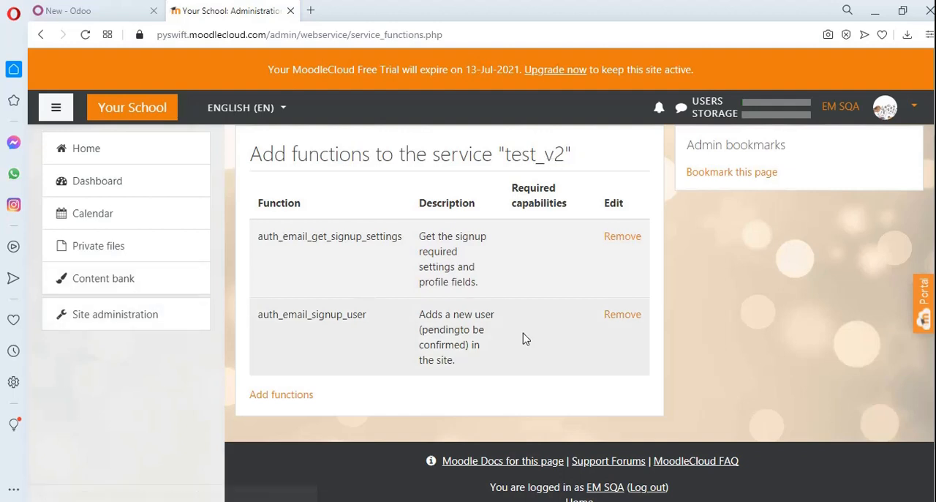
{"action": "scroll", "coordinate": [579, 314], "scroll_direction": "up", "scroll_amount": 2}
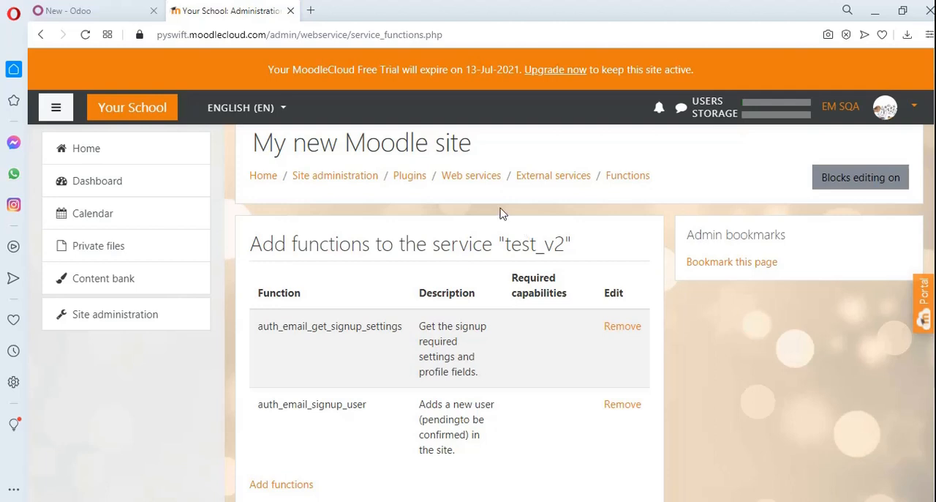
{"action": "left_click", "coordinate": [462, 183]}
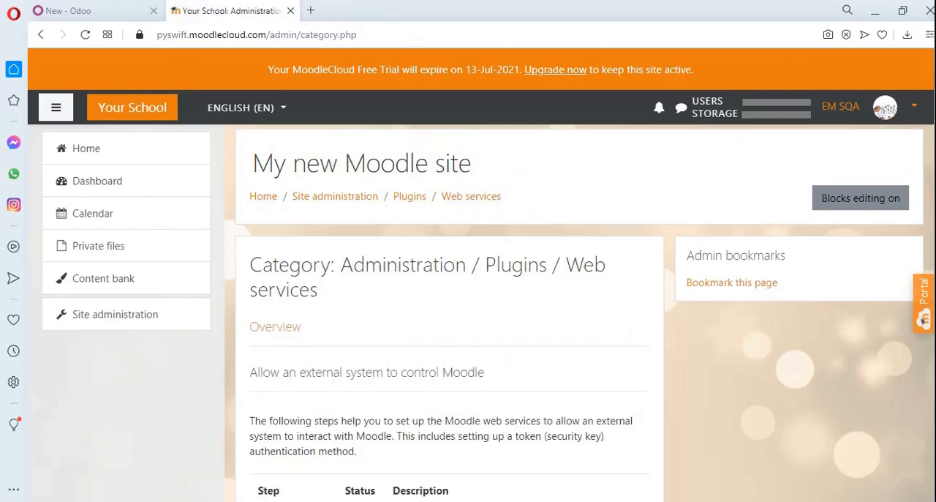
{"action": "scroll", "coordinate": [450, 307], "scroll_direction": "down", "scroll_amount": 6}
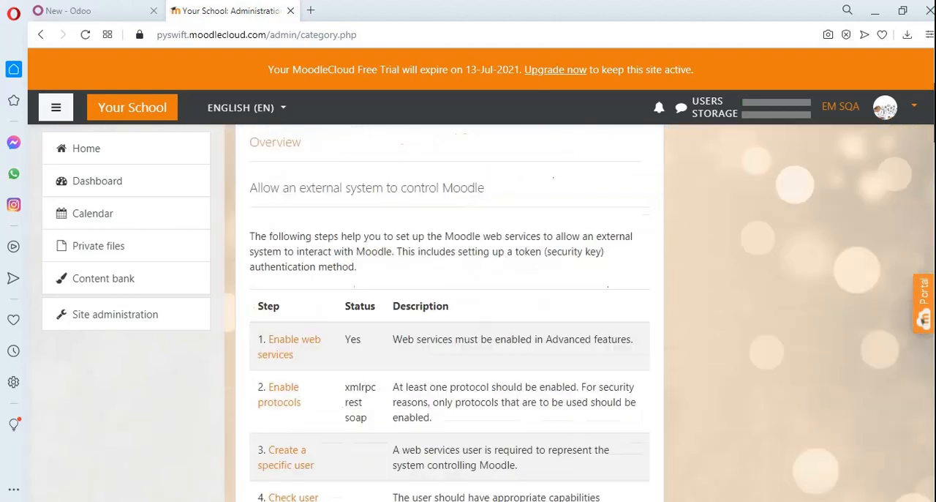
{"action": "scroll", "coordinate": [449, 307], "scroll_direction": "down", "scroll_amount": 3}
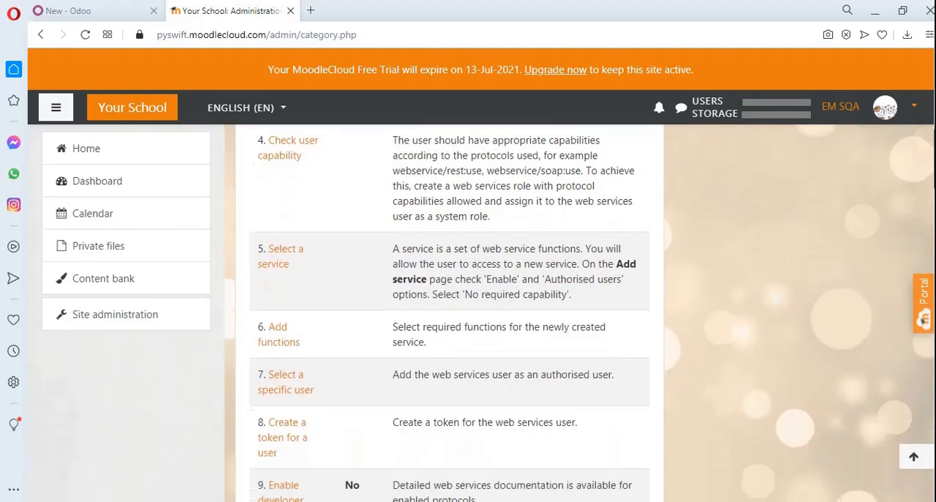
{"action": "scroll", "coordinate": [450, 307], "scroll_direction": "down", "scroll_amount": 4}
{"action": "scroll", "coordinate": [450, 307], "scroll_direction": "up", "scroll_amount": 7}
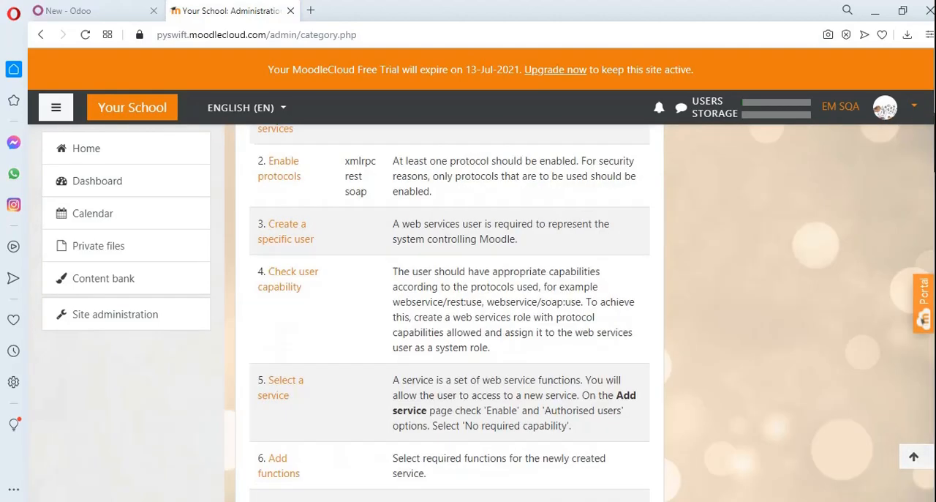
{"action": "scroll", "coordinate": [364, 312], "scroll_direction": "down", "scroll_amount": 4}
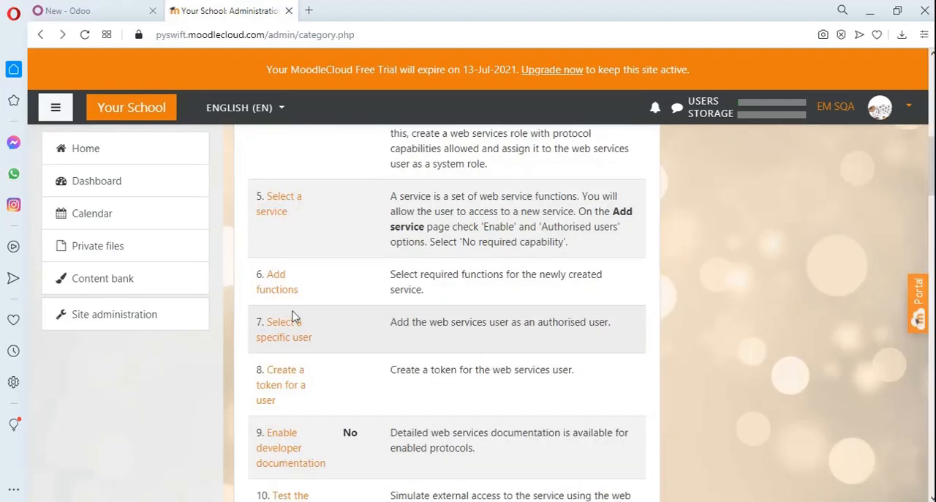
{"action": "left_click", "coordinate": [284, 393]}
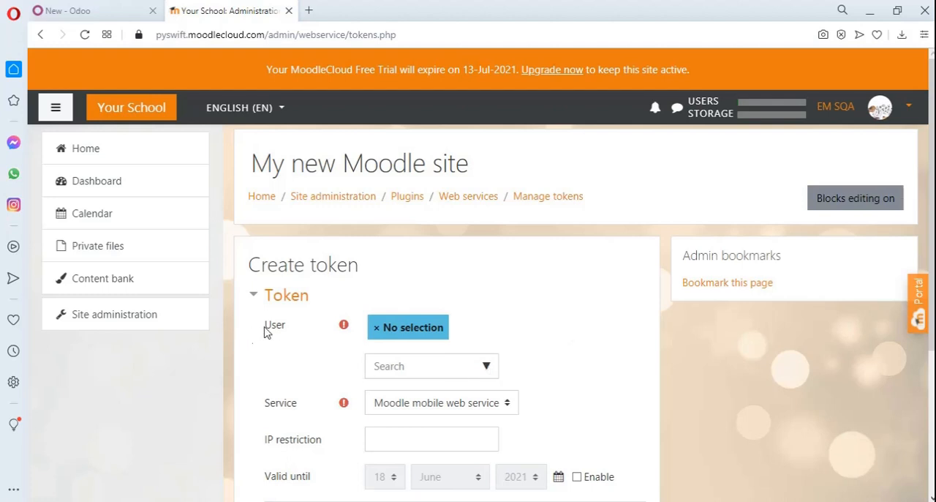
Create a token for the listed site user on the test_v2 service, without an IP restriction or expiry date, and save it
{"action": "left_click", "coordinate": [487, 367]}
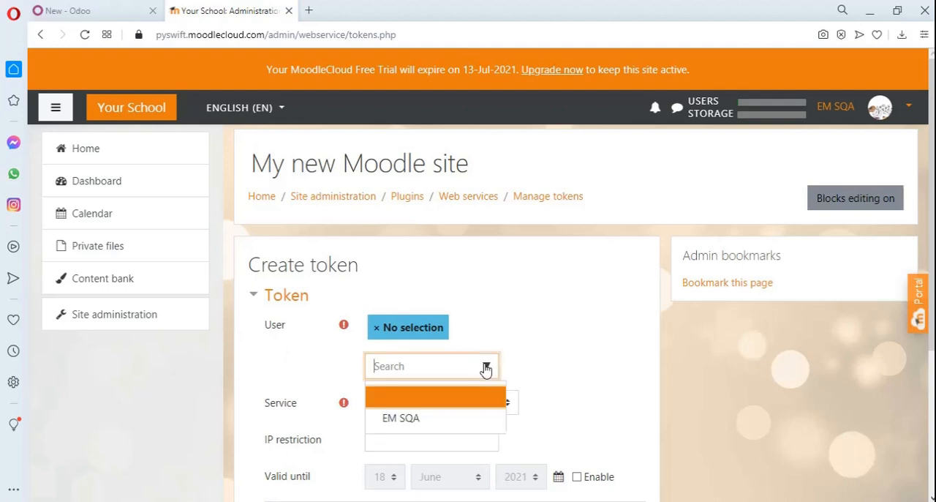
{"action": "left_click", "coordinate": [532, 380]}
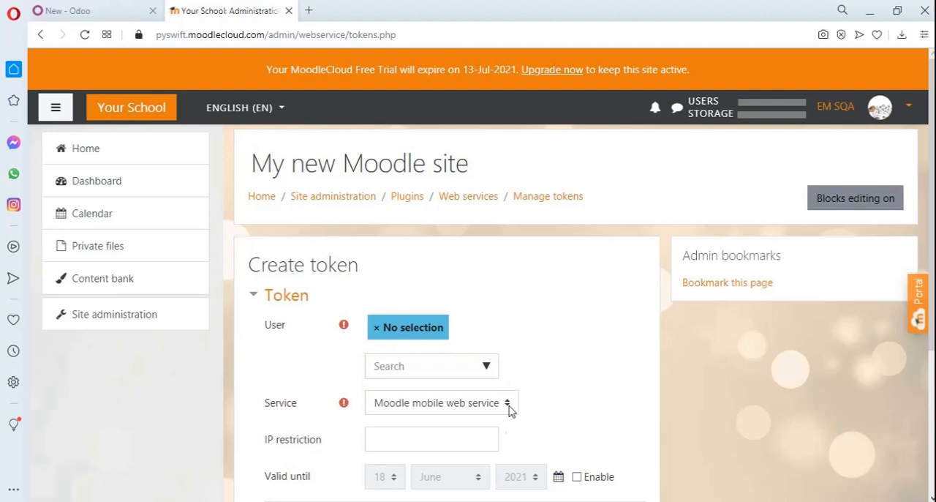
{"action": "left_click", "coordinate": [507, 404]}
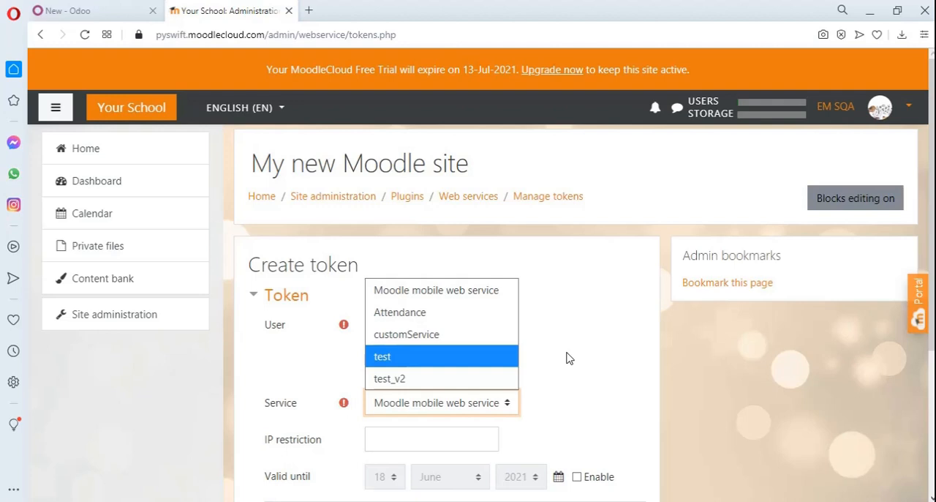
{"action": "left_click", "coordinate": [451, 379]}
{"action": "left_click", "coordinate": [486, 367]}
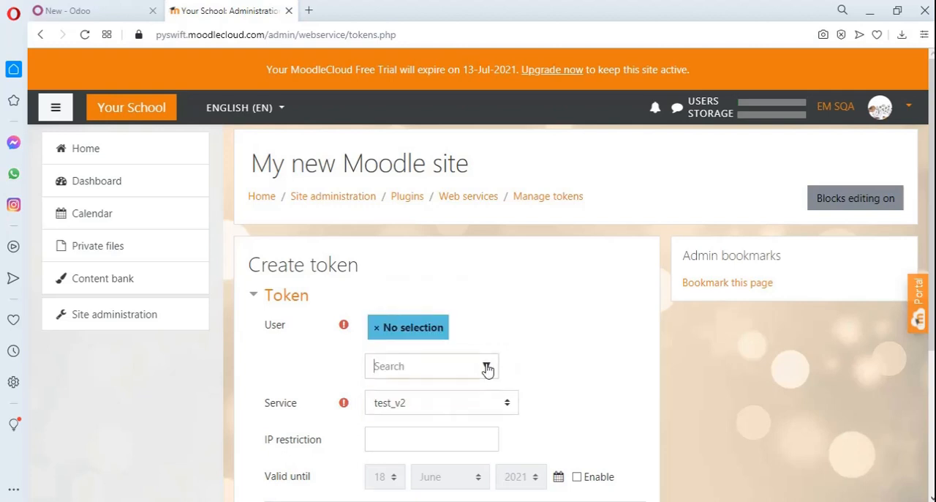
{"action": "left_click", "coordinate": [426, 418]}
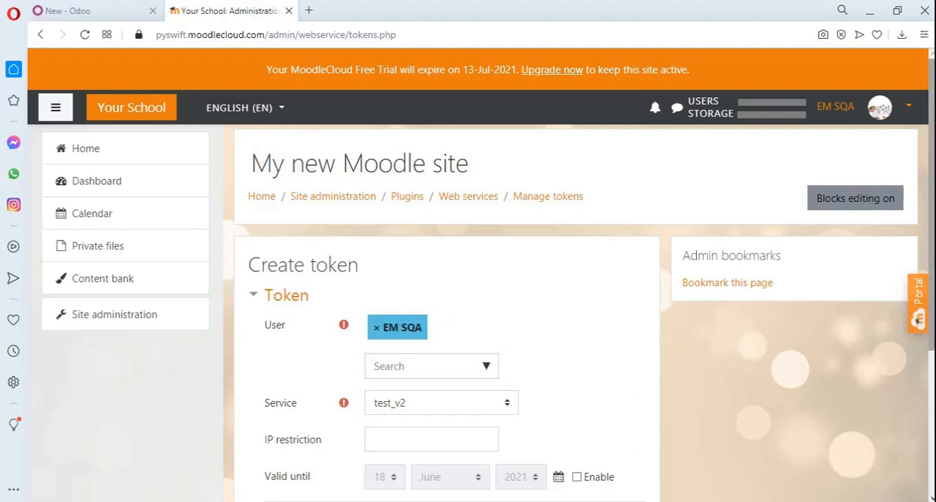
{"action": "left_click_drag", "start_coordinate": [933, 231], "coordinate": [933, 304]}
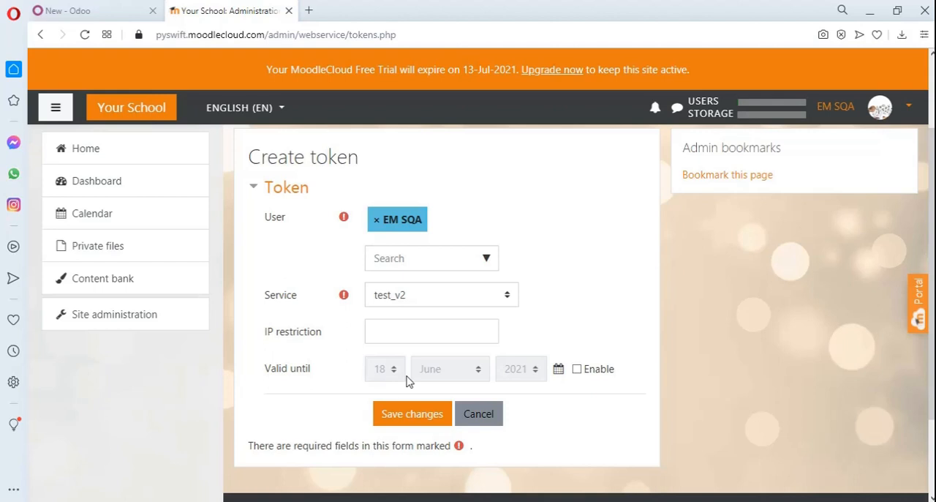
{"action": "left_click", "coordinate": [394, 421]}
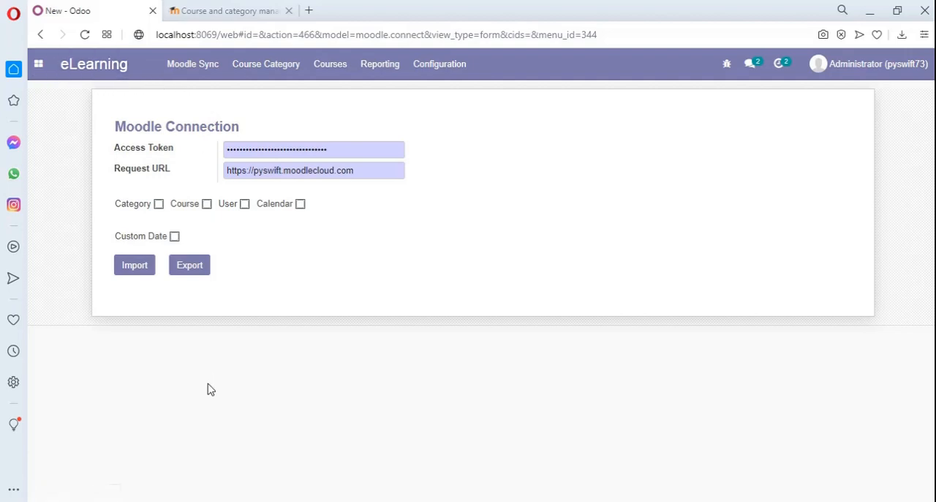
Open Moodle Sync in Odoo's eLearning app and temporarily enable Custom Date to examine its date range fields
{"action": "left_click", "coordinate": [199, 71]}
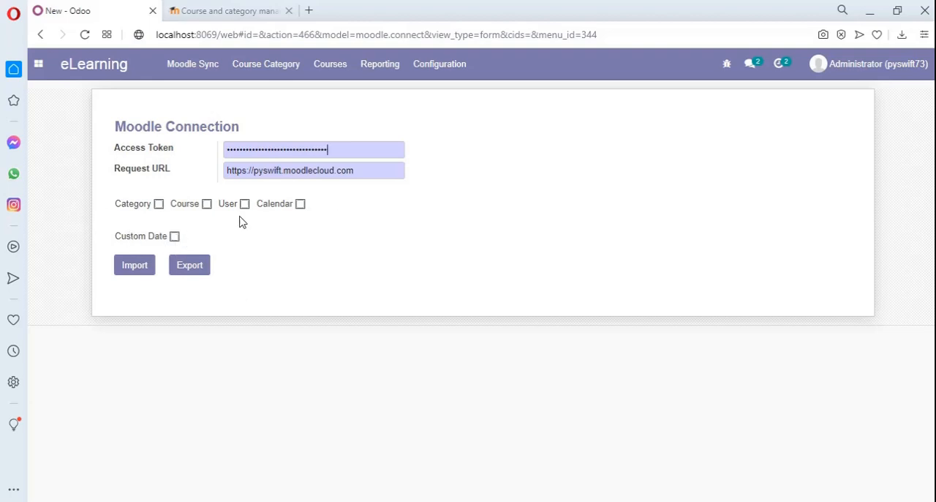
{"action": "left_click", "coordinate": [175, 237]}
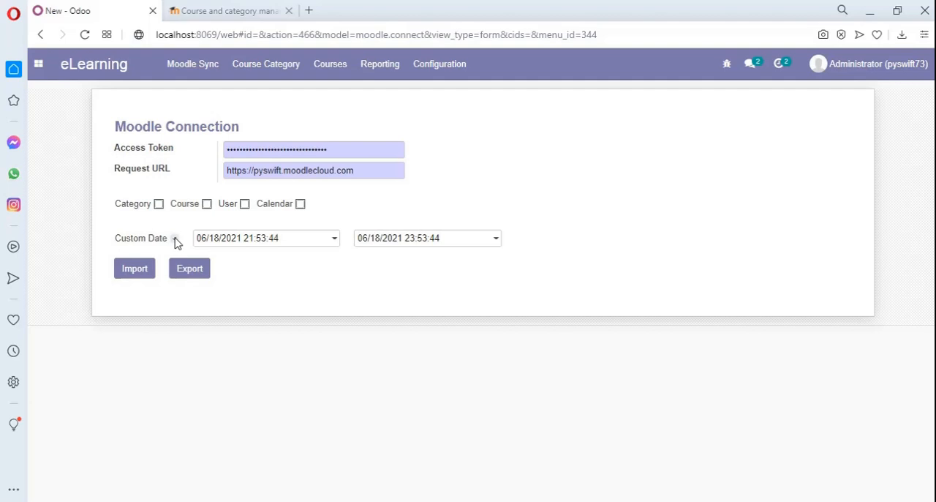
{"action": "left_click", "coordinate": [174, 240]}
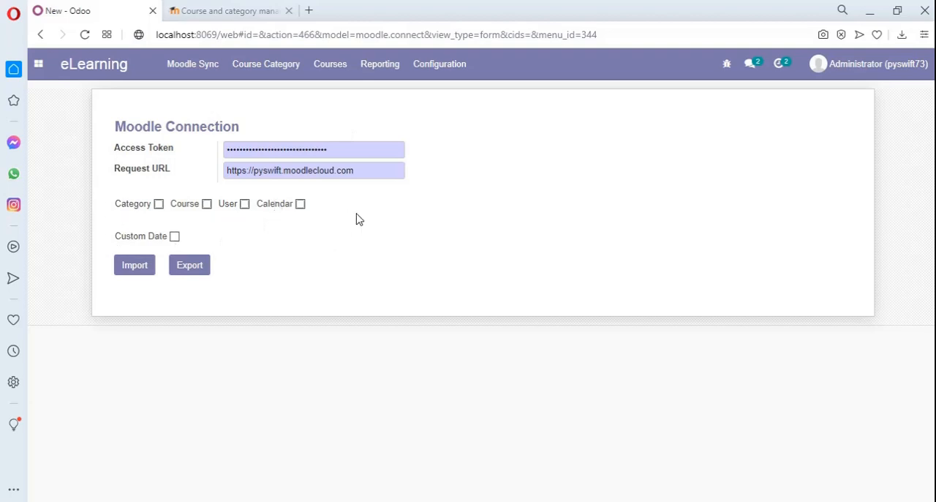
{"action": "left_click", "coordinate": [157, 203]}
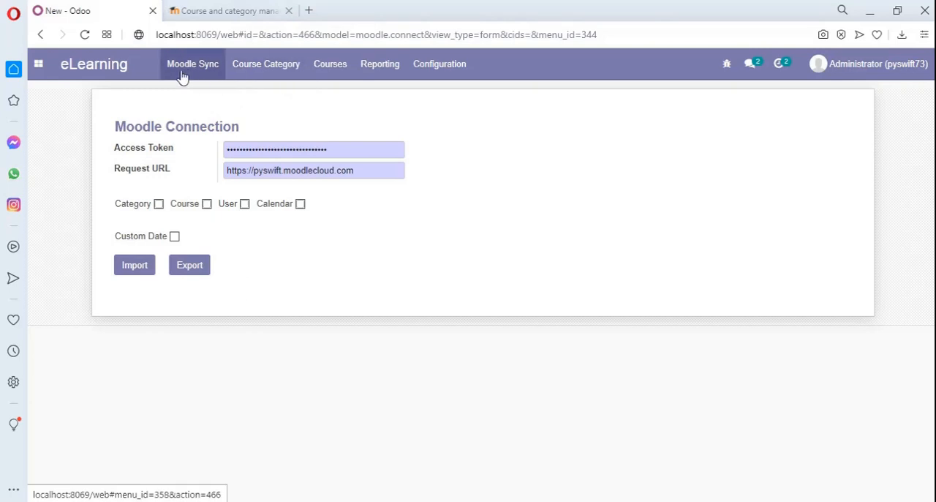
Discard the pending Moodle Connection changes and create a course category named "se" with the description "software engineer & devs"
{"action": "left_click", "coordinate": [249, 73]}
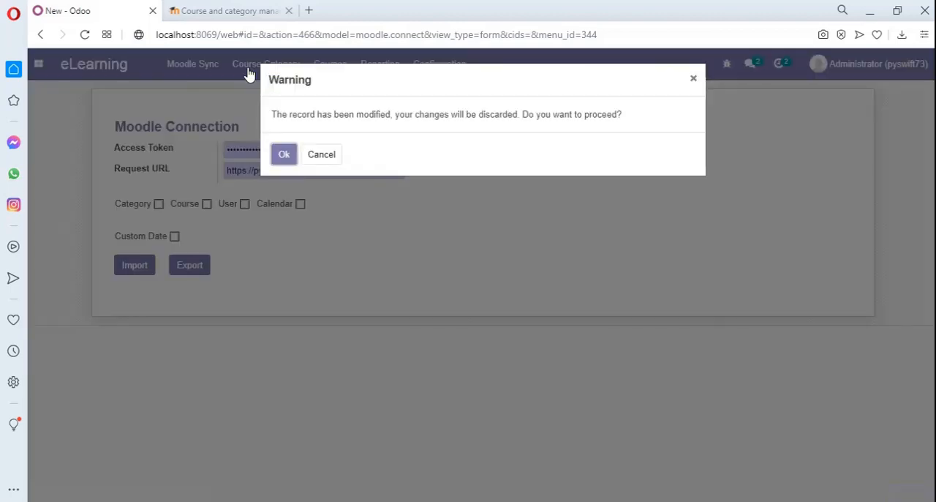
{"action": "left_click", "coordinate": [279, 156]}
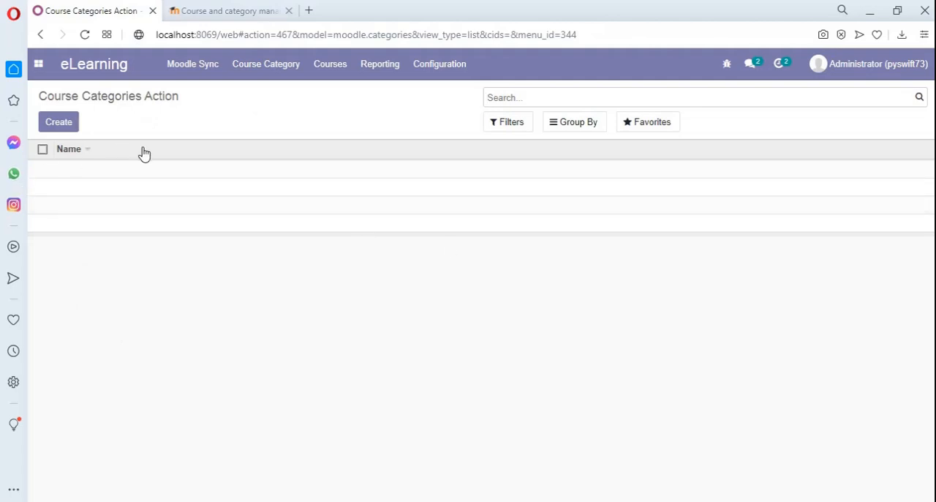
{"action": "left_click", "coordinate": [55, 126]}
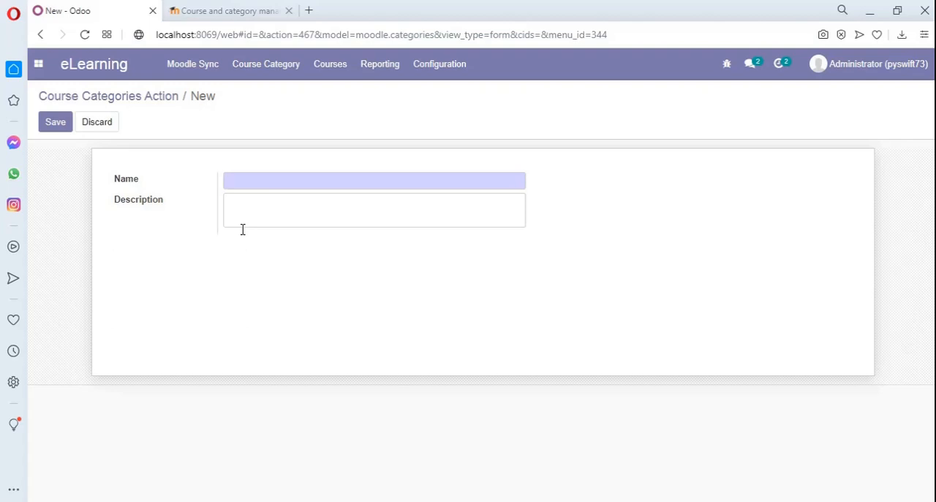
{"action": "type", "text": "ee"}
{"action": "type", "text": "c"}
{"action": "type", "text": "se"}
{"action": "left_click", "coordinate": [299, 205]}
{"action": "type", "text": "software engineer"}
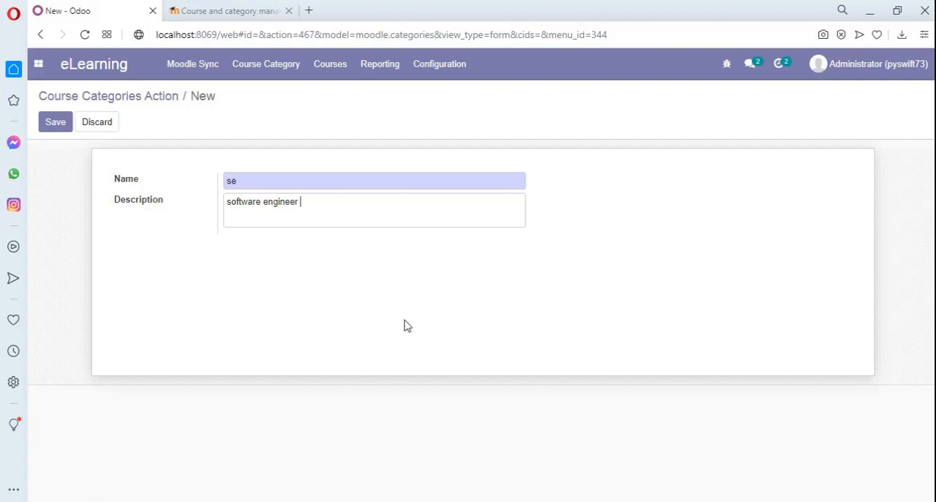
{"action": "type", "text": " & devs"}
{"action": "left_click", "coordinate": [58, 129]}
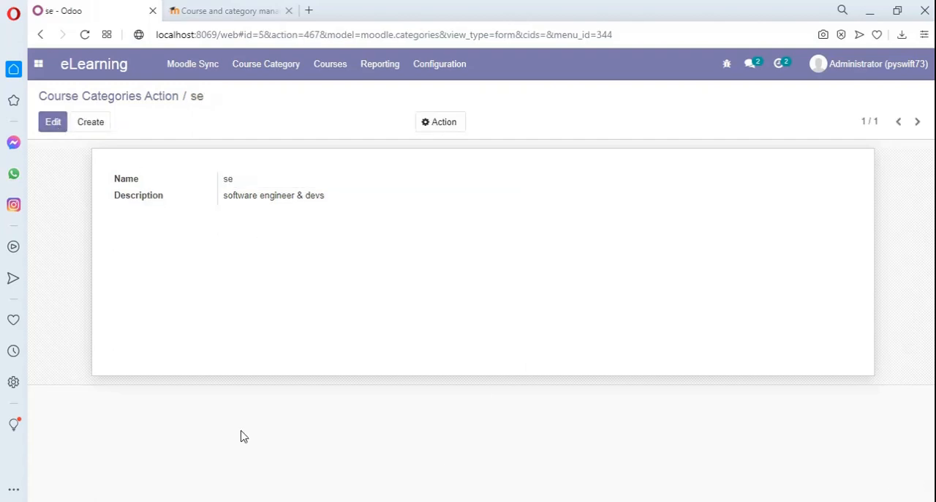
Export the course categories to Moodle from Moodle Sync, with only Category selected
{"action": "left_click", "coordinate": [195, 65]}
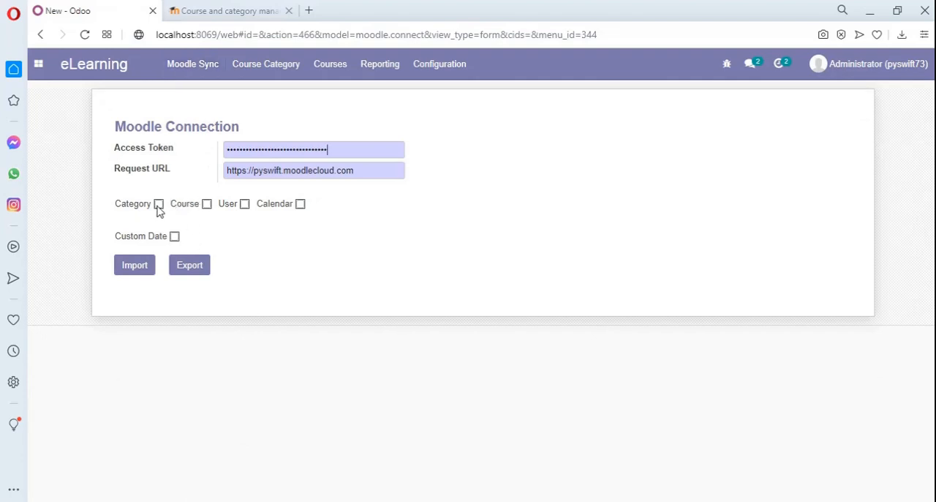
{"action": "left_click", "coordinate": [158, 206]}
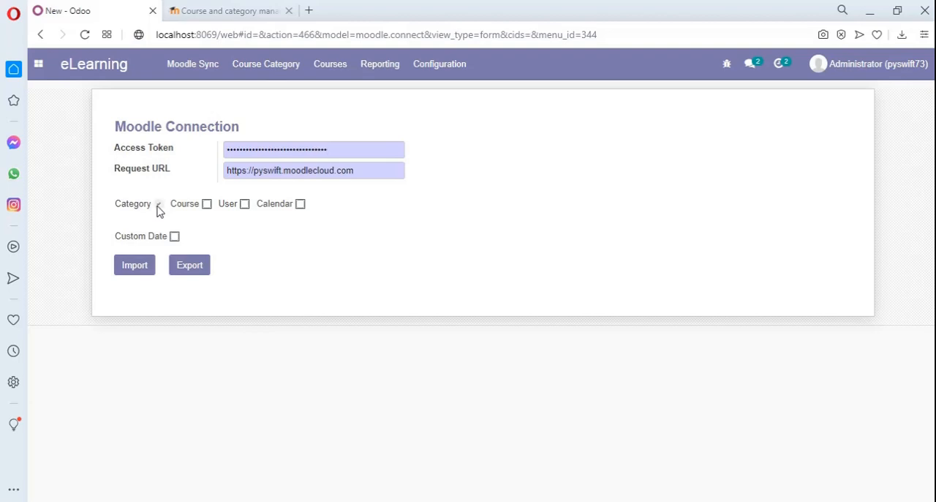
{"action": "left_click", "coordinate": [187, 270]}
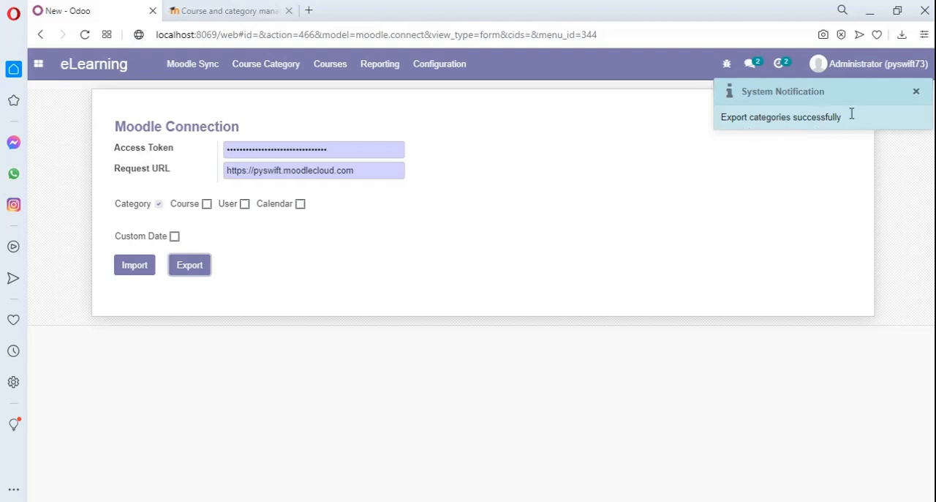
Switch to the Moodle site and open Manage courses and categories to check the course categories for "se"
{"action": "left_click", "coordinate": [187, 6]}
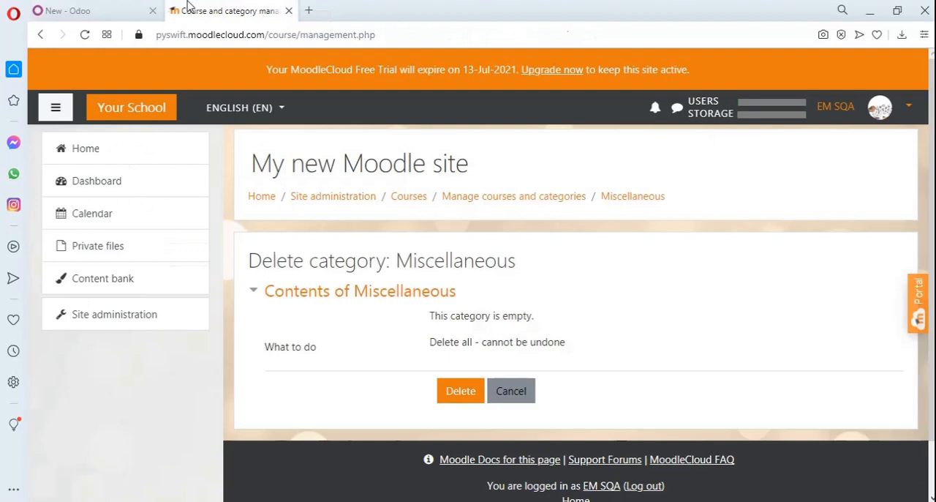
{"action": "left_click", "coordinate": [141, 316]}
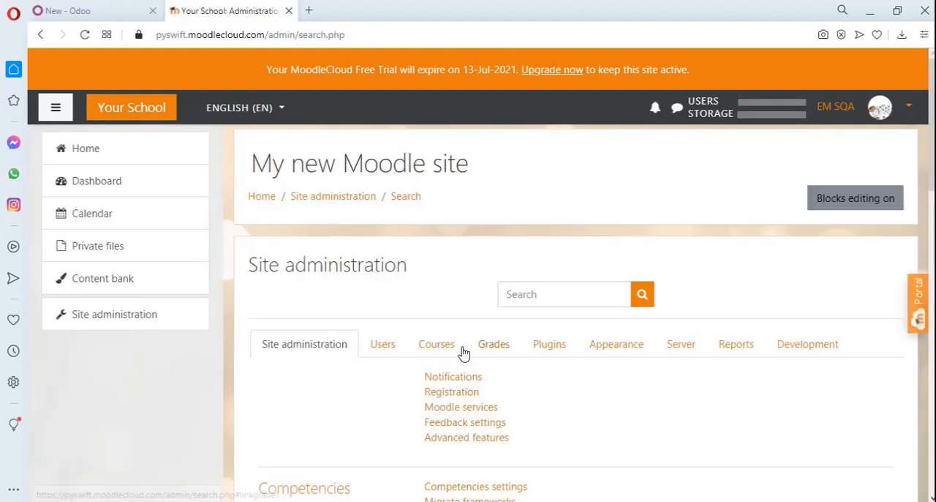
{"action": "left_click", "coordinate": [435, 351]}
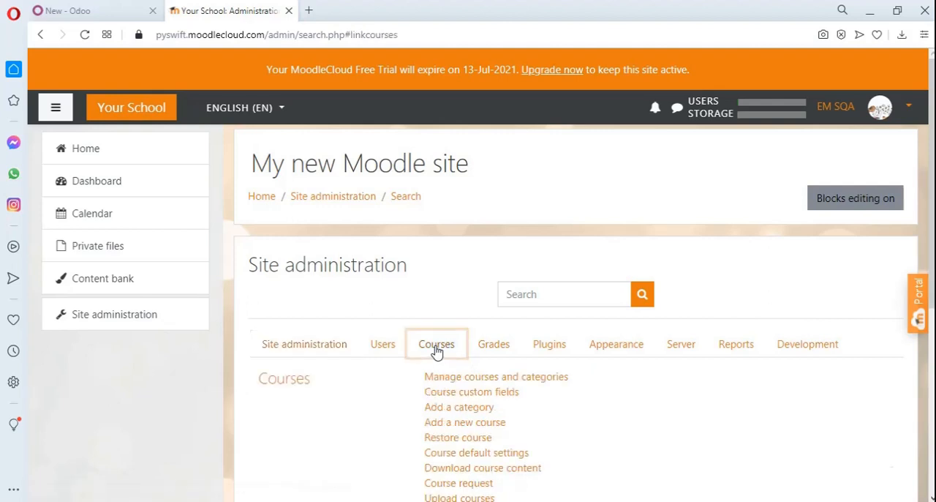
{"action": "left_click", "coordinate": [459, 385]}
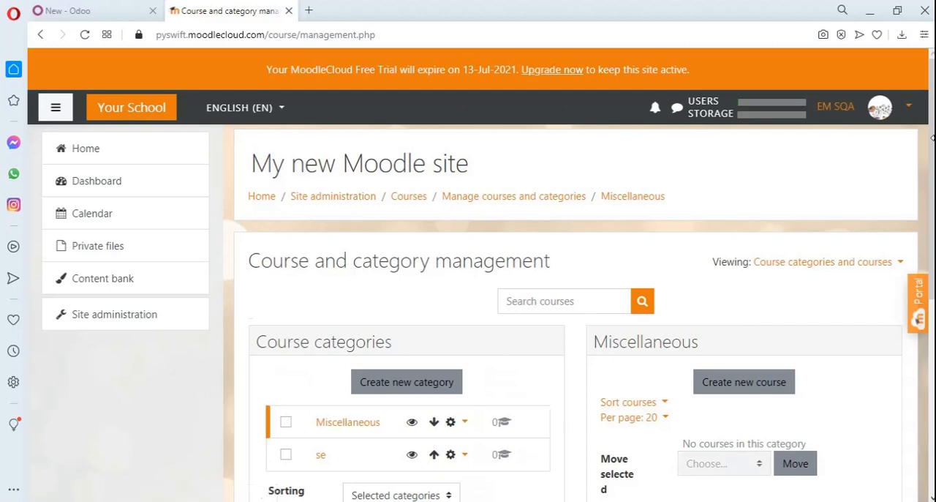
{"action": "left_click_drag", "start_coordinate": [932, 138], "coordinate": [932, 233]}
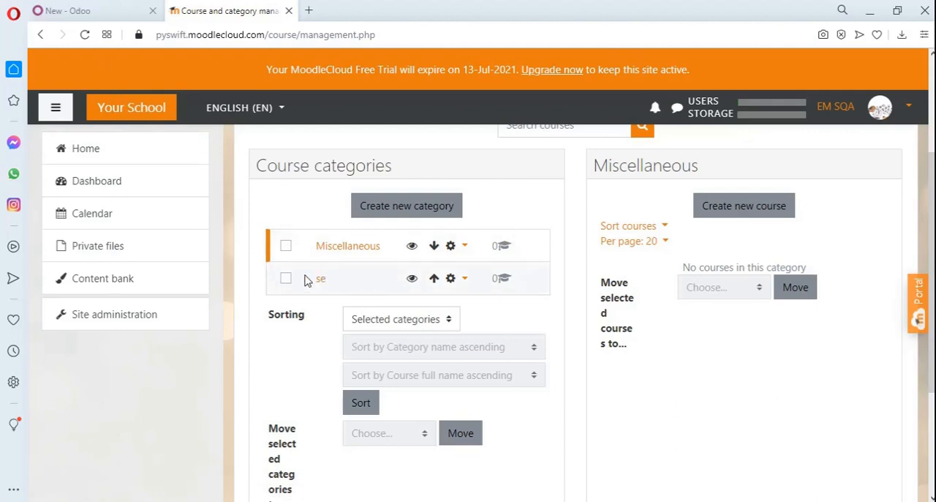
Switch back to Odoo, import the categories from Moodle, and open the course category list, discarding the form's pending changes
{"action": "left_click", "coordinate": [95, 9]}
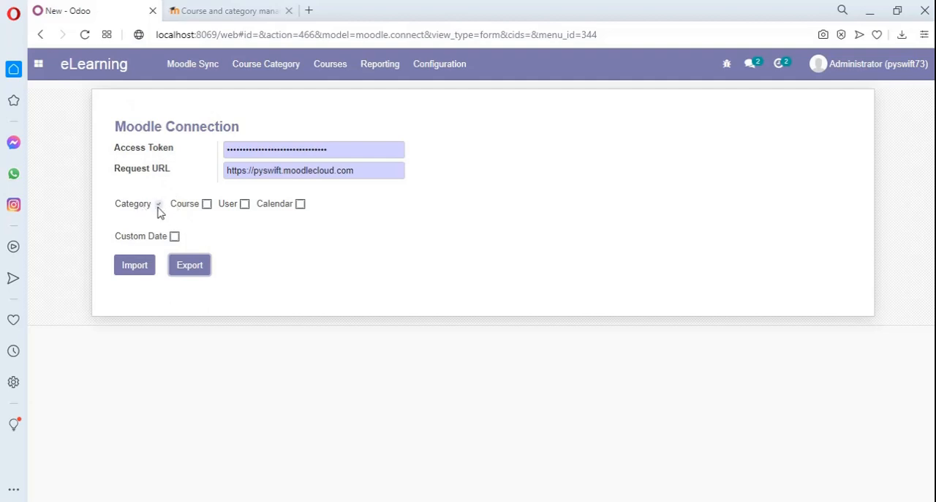
{"action": "left_click", "coordinate": [136, 266]}
{"action": "left_click", "coordinate": [271, 61]}
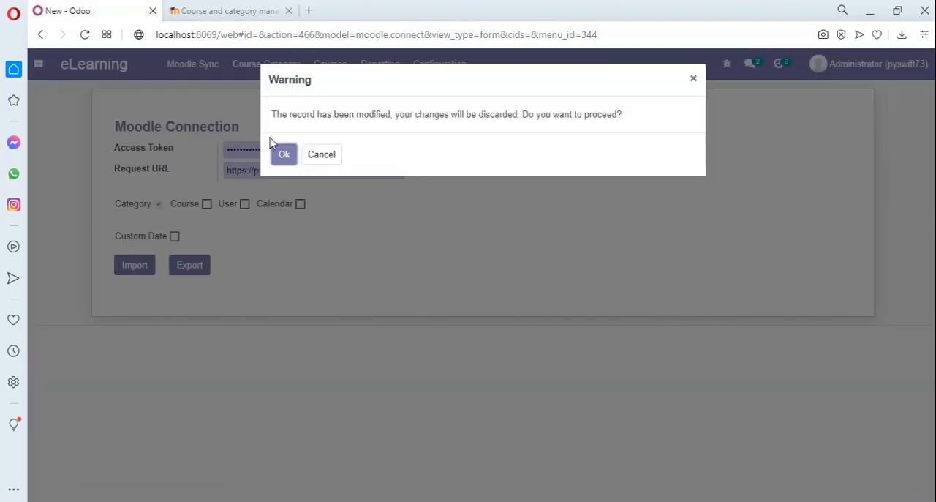
{"action": "left_click", "coordinate": [281, 160]}
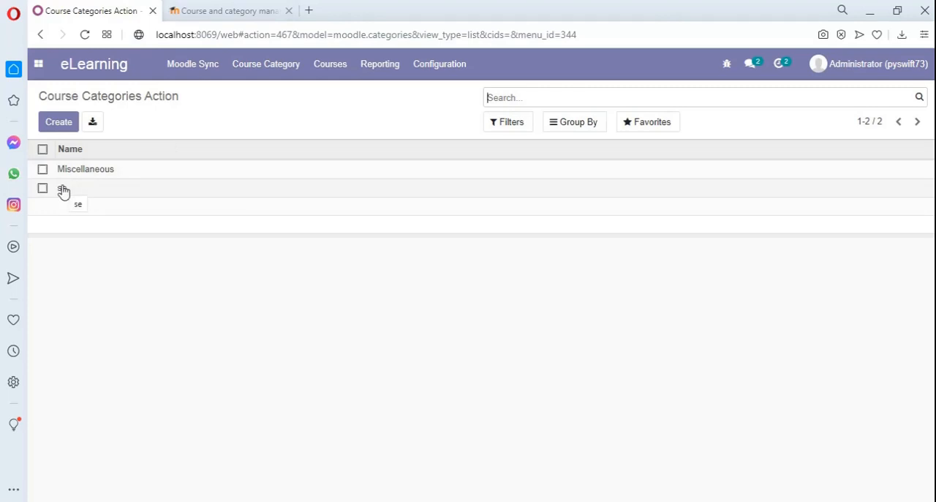
{"action": "left_click", "coordinate": [182, 74]}
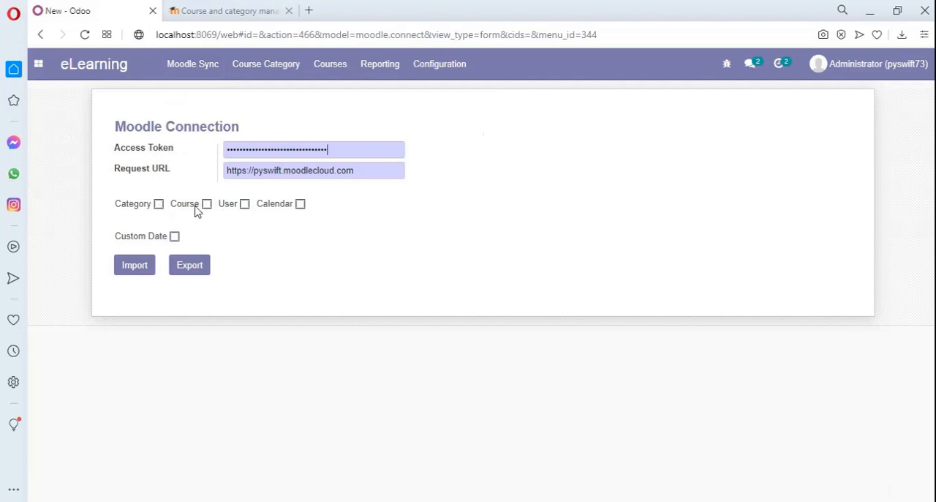
{"action": "left_click", "coordinate": [195, 208]}
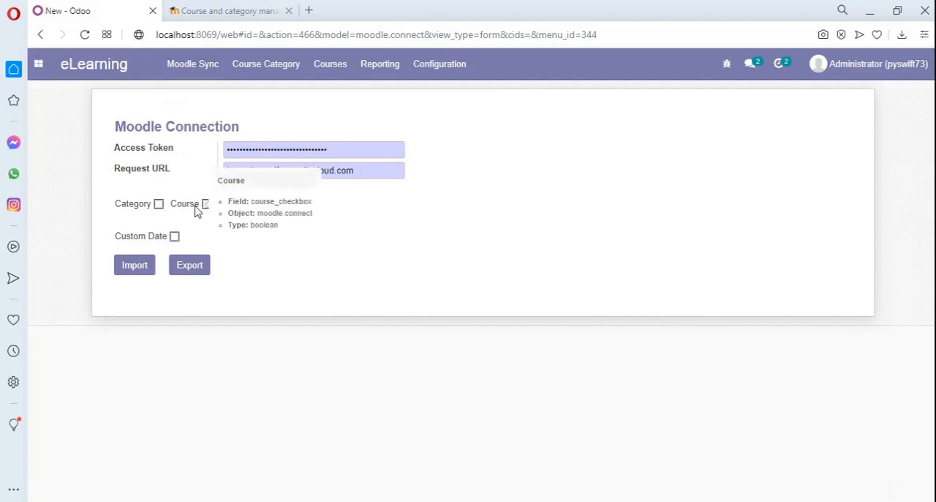
{"action": "left_click", "coordinate": [204, 207]}
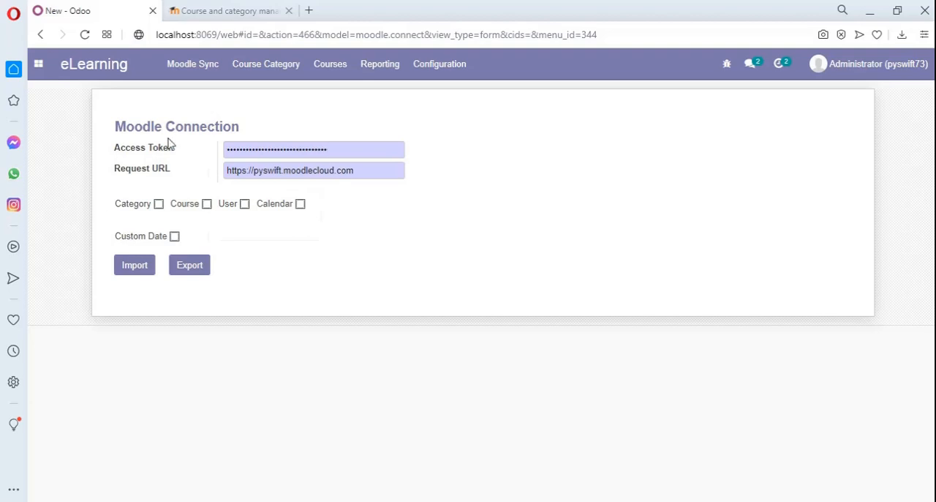
Create and save a course titled "db" in the "se" category, and return to the eLearning course overview
{"action": "left_click", "coordinate": [324, 79]}
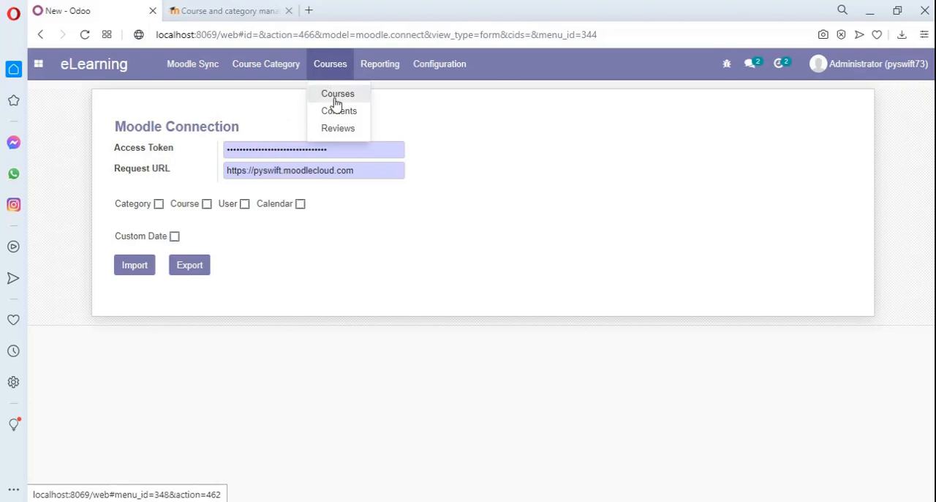
{"action": "left_click", "coordinate": [335, 102]}
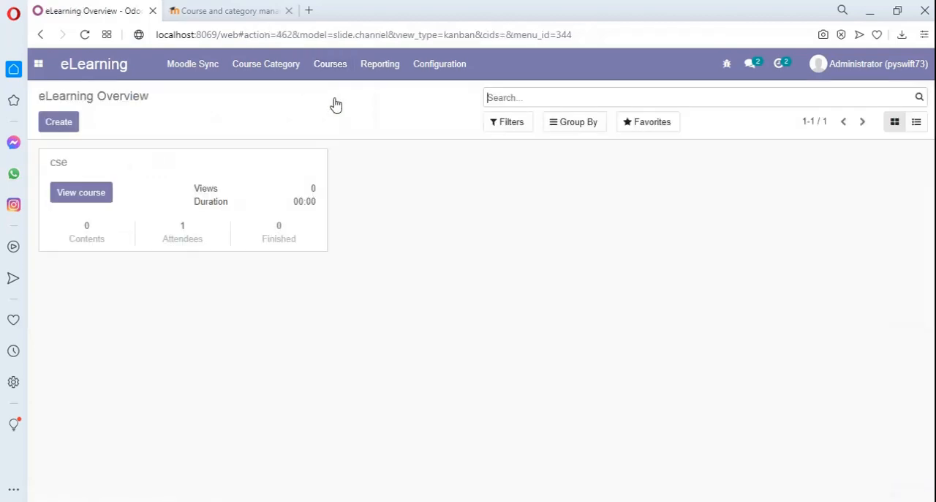
{"action": "left_click", "coordinate": [65, 120]}
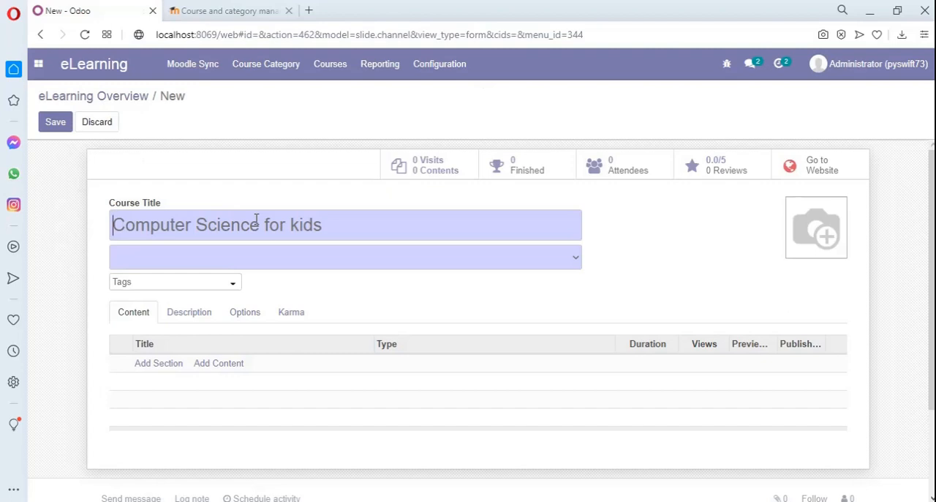
{"action": "type", "text": "db"}
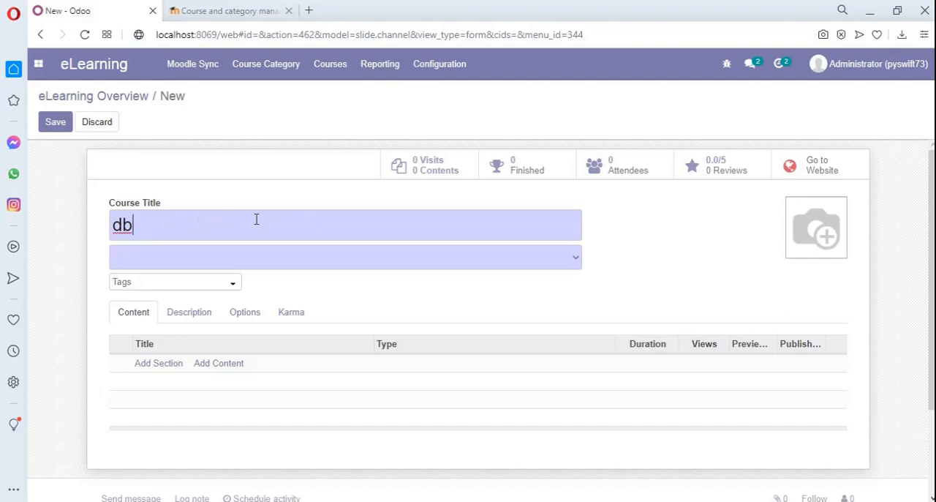
{"action": "left_click", "coordinate": [574, 265]}
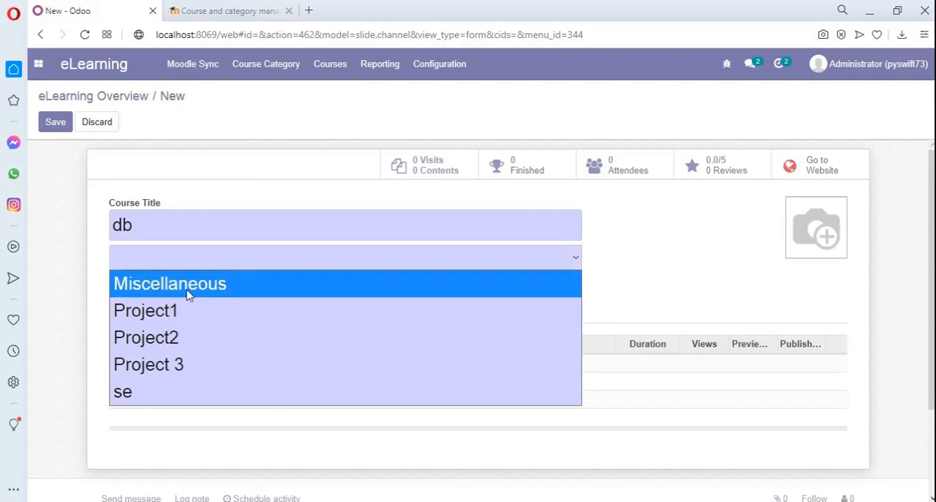
{"action": "left_click", "coordinate": [161, 396]}
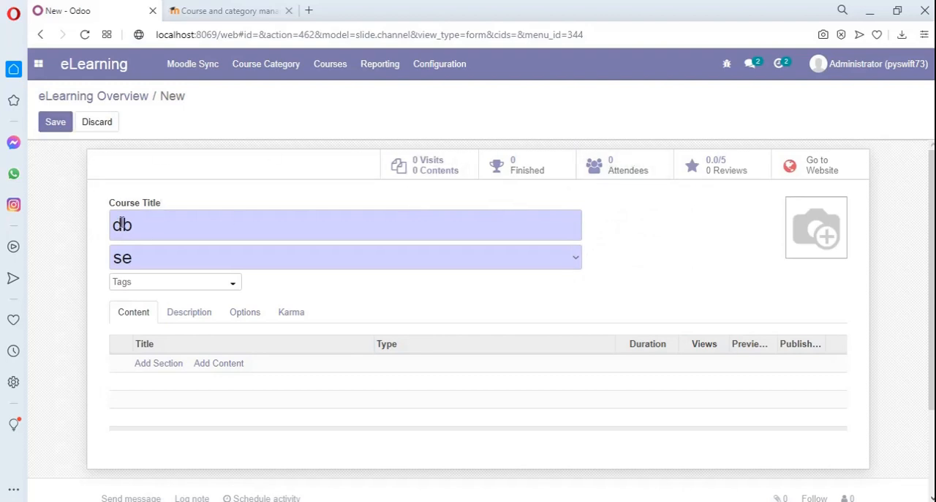
{"action": "left_click", "coordinate": [43, 128]}
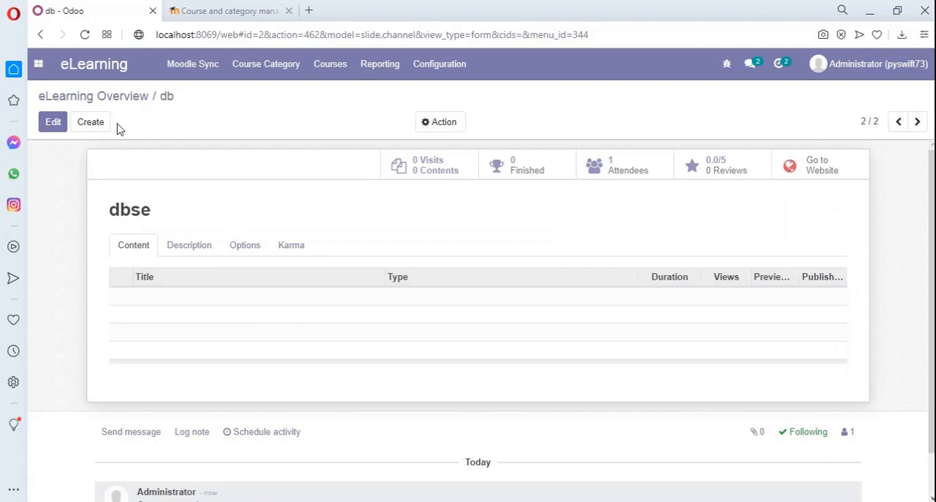
{"action": "left_click", "coordinate": [70, 107]}
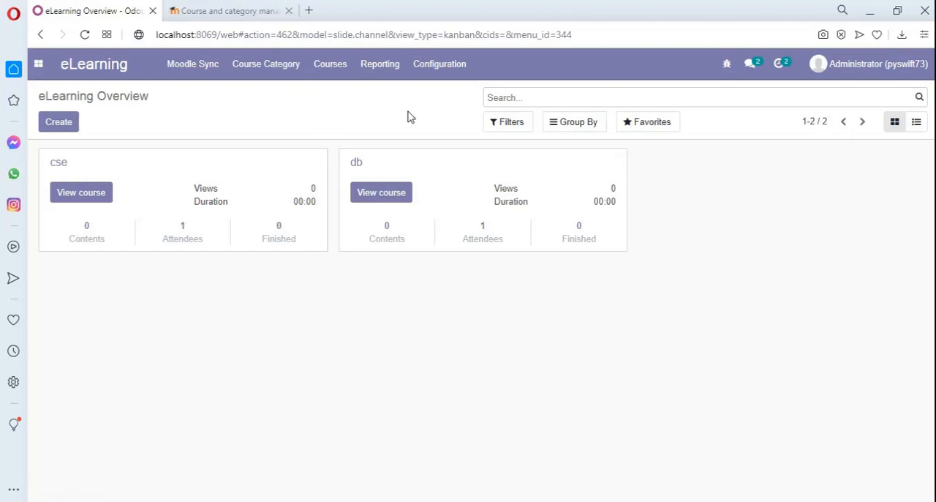
Export the courses to Moodle from Moodle Sync, with only Course selected
{"action": "left_click", "coordinate": [189, 83]}
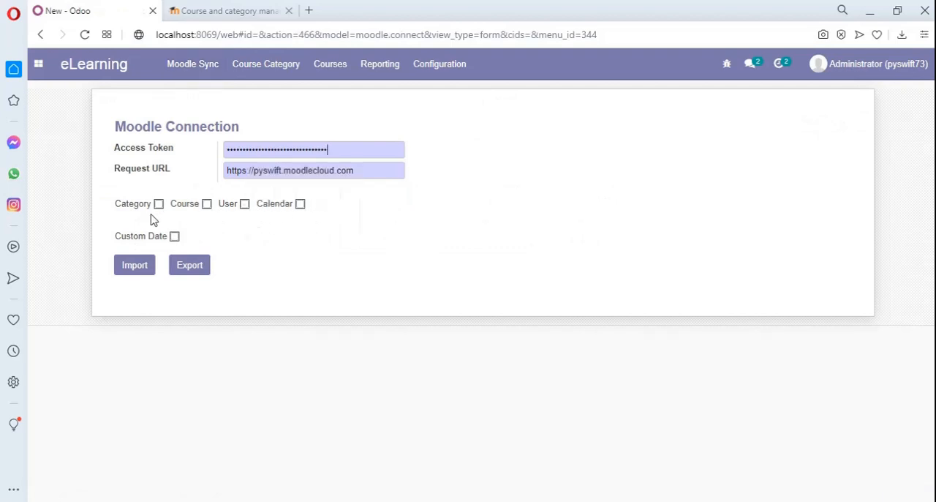
{"action": "left_click", "coordinate": [207, 206]}
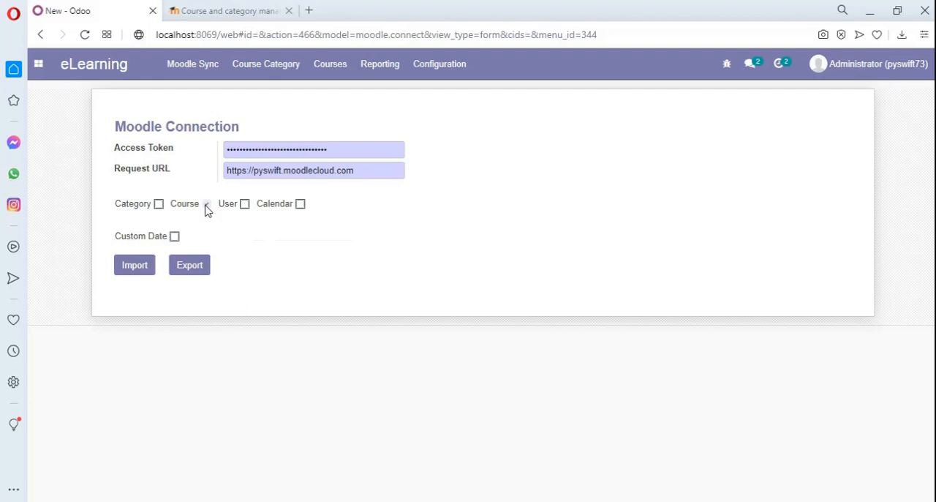
{"action": "left_click", "coordinate": [192, 272]}
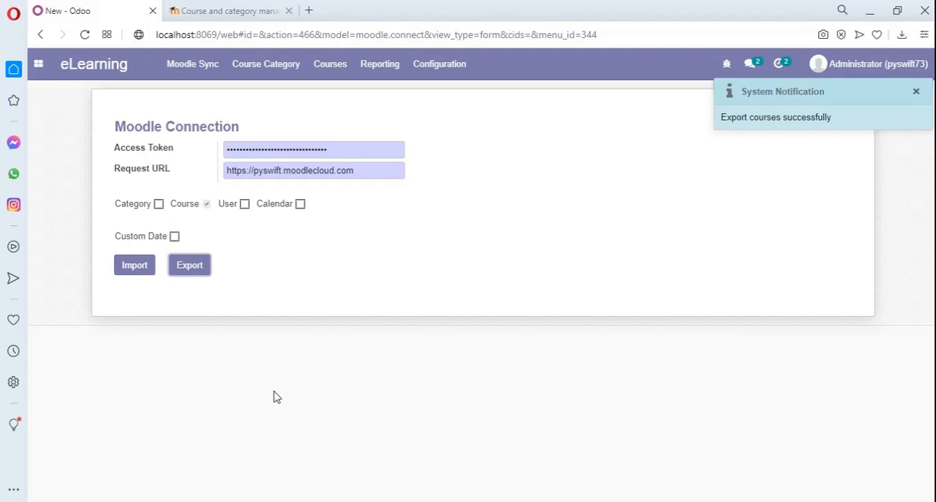
Switch to the Moodle site, reload the course management page, and check the "se" category for the "db" course
{"action": "left_click", "coordinate": [257, 9]}
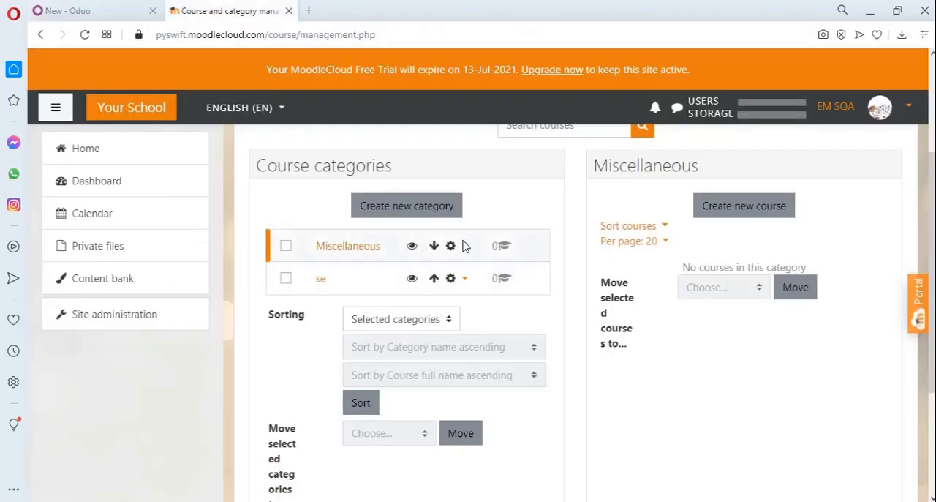
{"action": "left_click", "coordinate": [400, 32]}
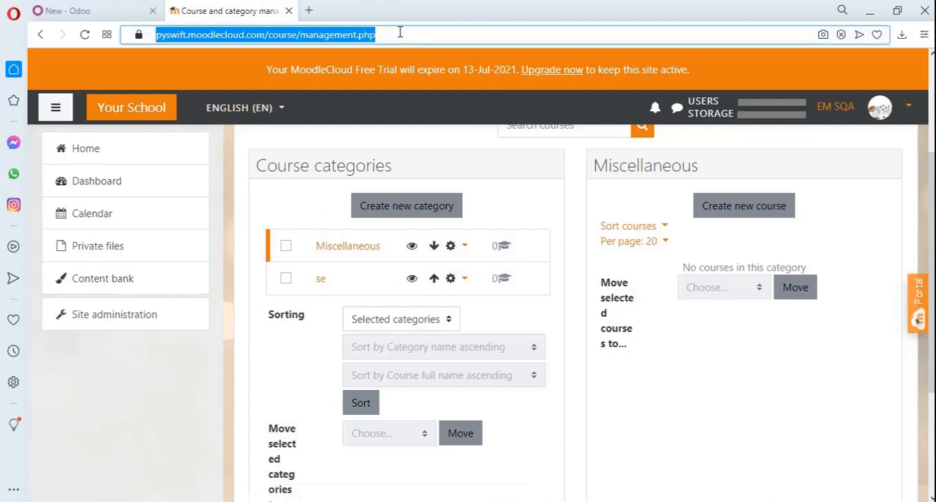
{"action": "key", "text": "Return"}
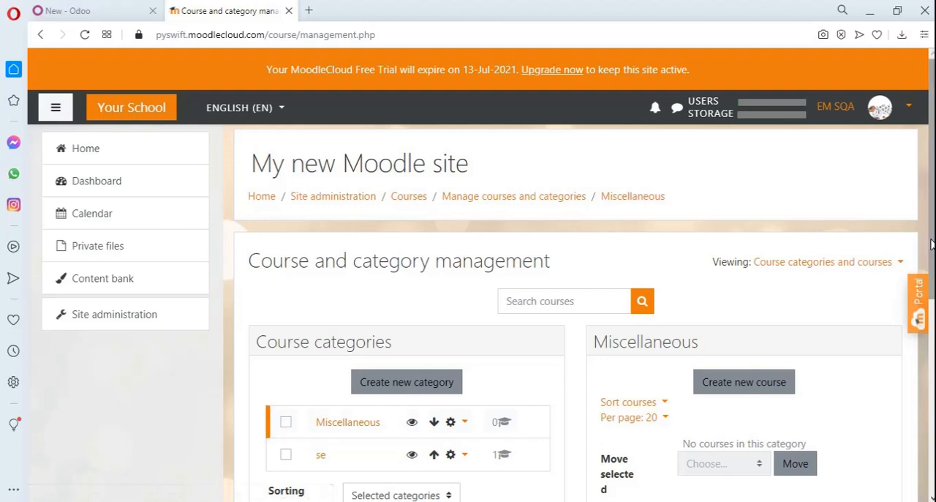
{"action": "scroll", "coordinate": [931, 221], "scroll_direction": "down", "scroll_amount": 2}
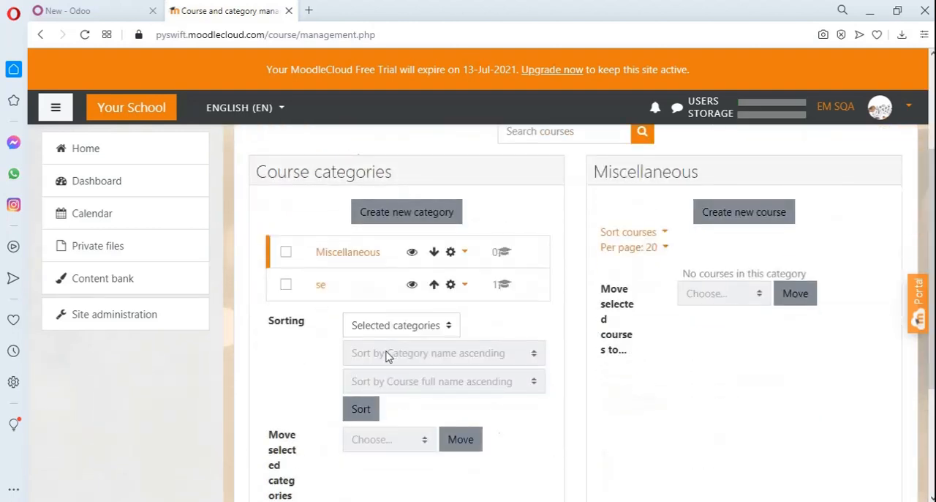
{"action": "left_click", "coordinate": [322, 292]}
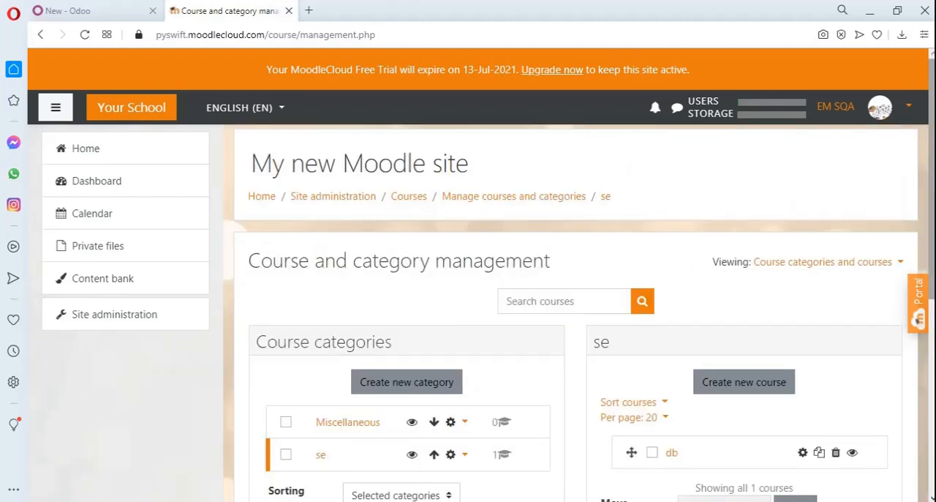
{"action": "scroll", "coordinate": [931, 293], "scroll_direction": "down", "scroll_amount": 3}
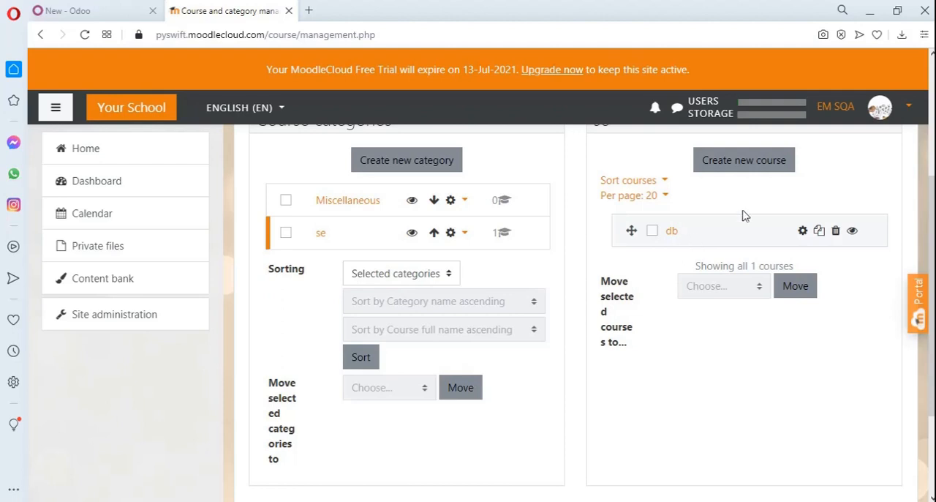
Start a new Moodle course in the "se" category with the full name "compiler"
{"action": "left_click", "coordinate": [769, 175]}
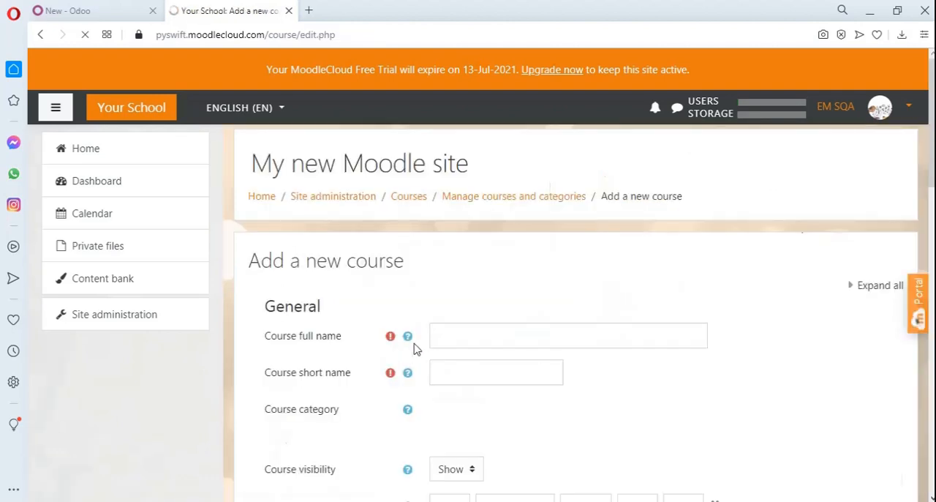
{"action": "left_click", "coordinate": [507, 343]}
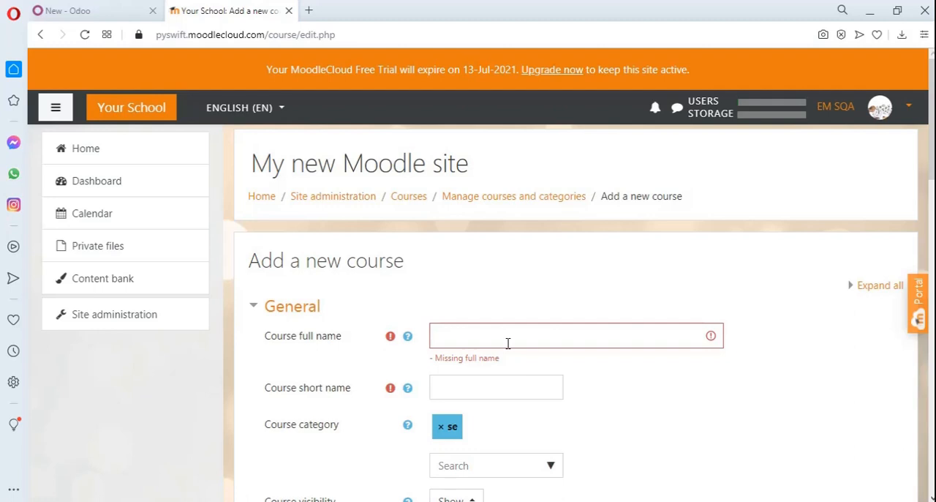
{"action": "left_click", "coordinate": [508, 343]}
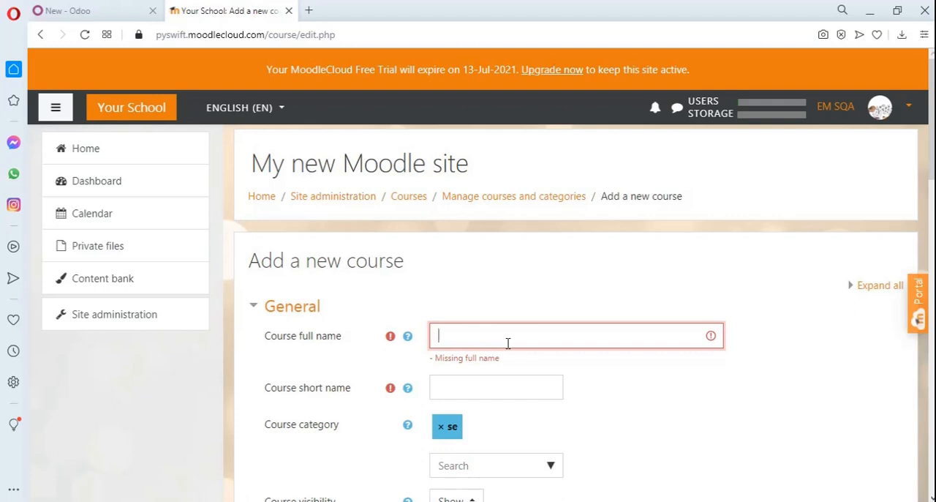
{"action": "type", "text": "co"}
{"action": "key", "text": "BackSpace"}
{"action": "type", "text": "omplier"}
{"action": "key", "text": "BackSpace"}
{"action": "key", "text": "BackSpace"}
{"action": "key", "text": "BackSpace"}
{"action": "key", "text": "BackSpace"}
{"action": "type", "text": "iler"}
Set the course short name to "cmp", and save the course with a return to the category's course list
{"action": "left_click", "coordinate": [514, 393]}
{"action": "type", "text": "cm"}
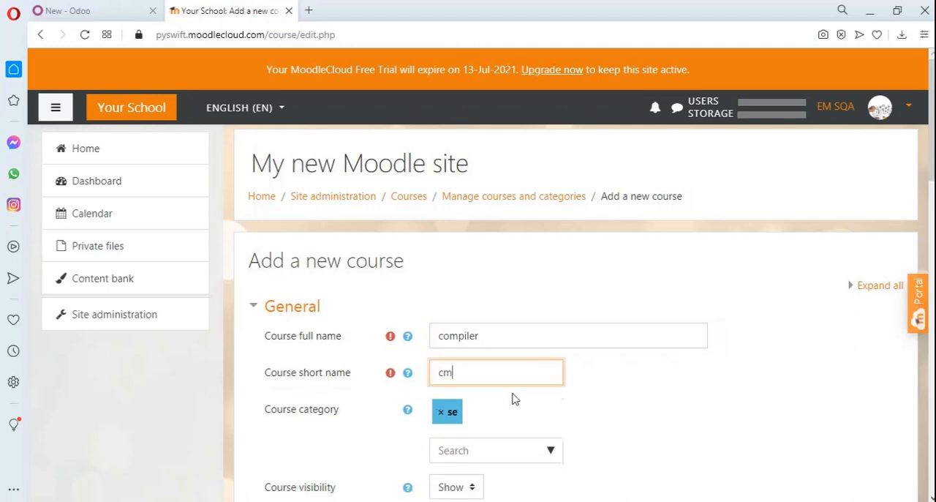
{"action": "type", "text": "p"}
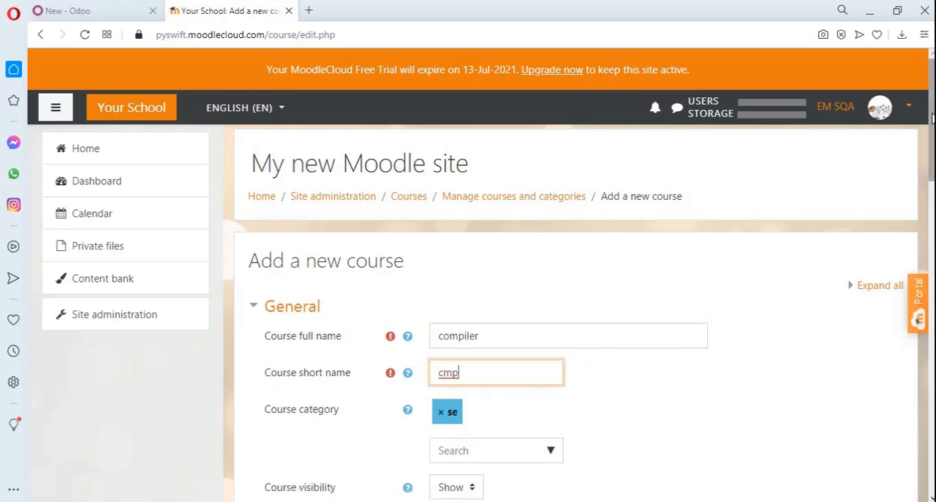
{"action": "left_click_drag", "start_coordinate": [932, 117], "coordinate": [932, 409]}
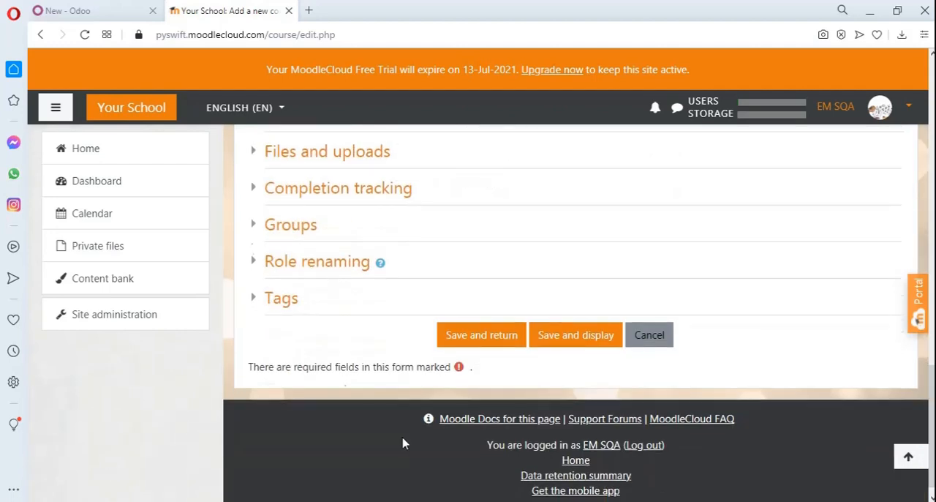
{"action": "left_click", "coordinate": [477, 341]}
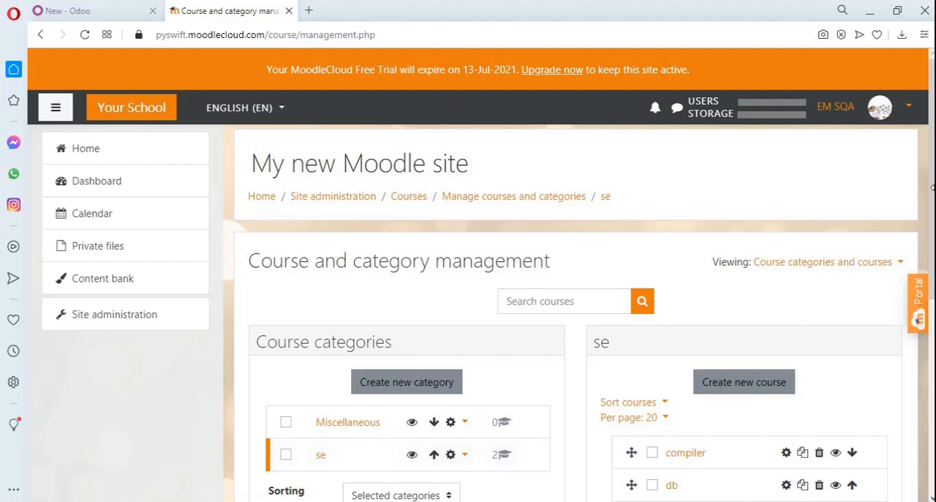
{"action": "scroll", "coordinate": [932, 188], "scroll_direction": "down", "scroll_amount": 2}
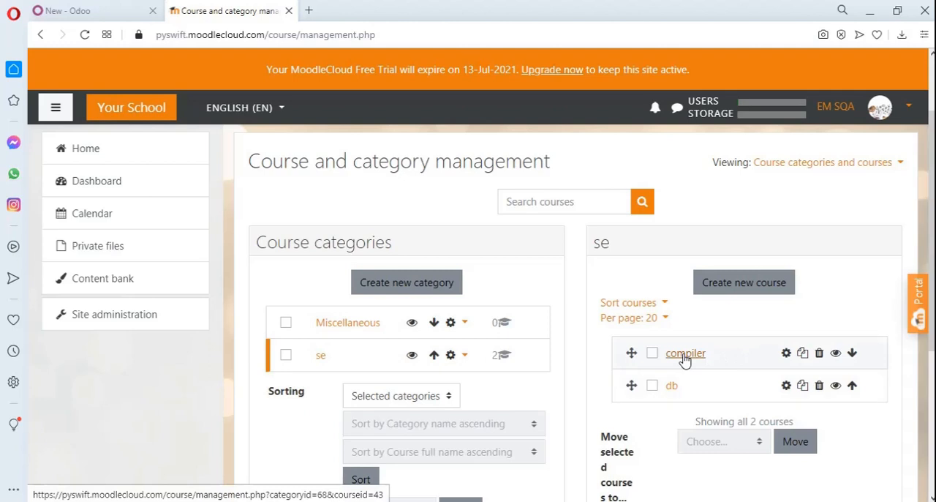
Switch back to Odoo, import the courses from Moodle with Course selected, and open the eLearning course list
{"action": "left_click", "coordinate": [124, 6]}
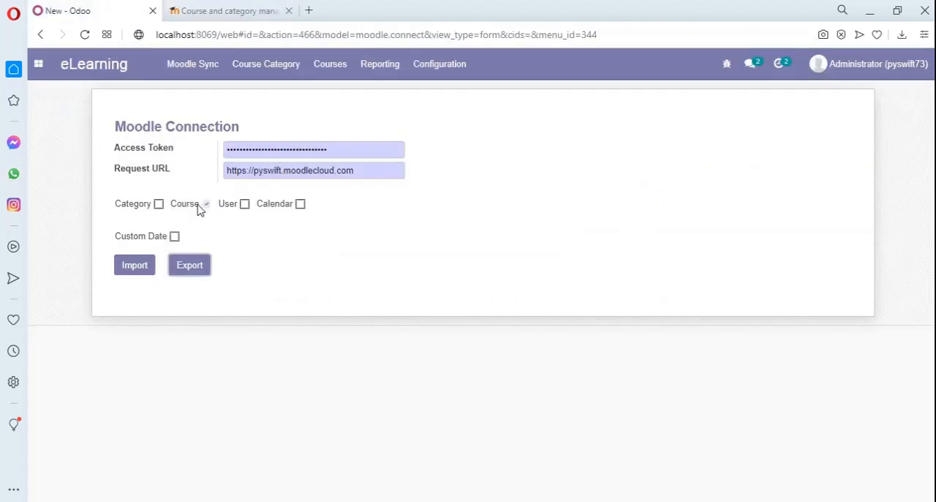
{"action": "left_click", "coordinate": [133, 269]}
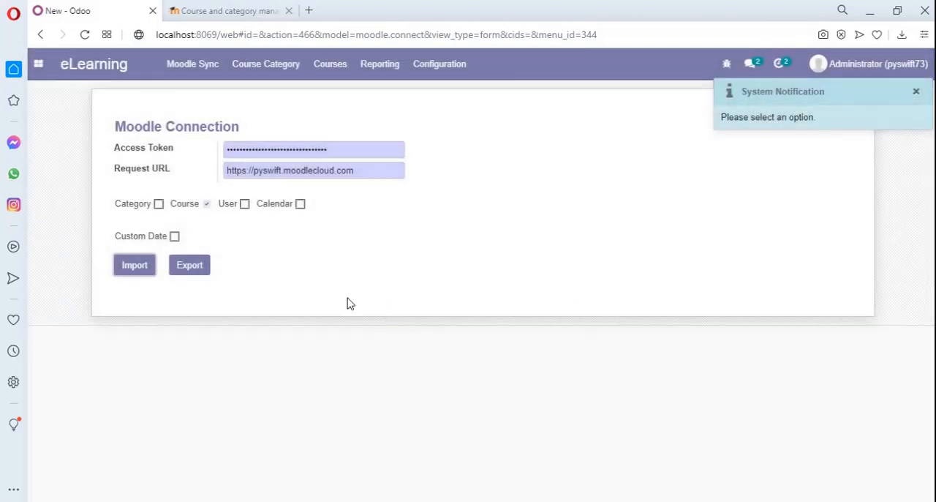
{"action": "left_click", "coordinate": [328, 76]}
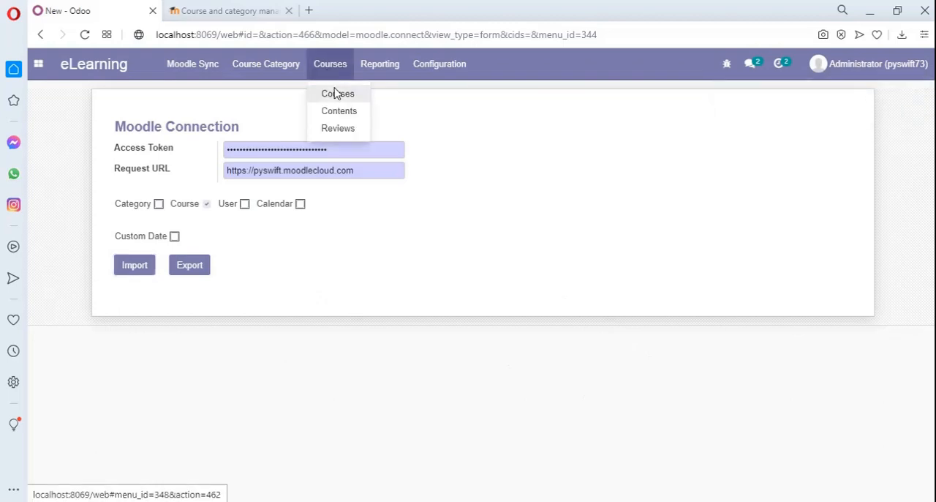
{"action": "left_click", "coordinate": [335, 93]}
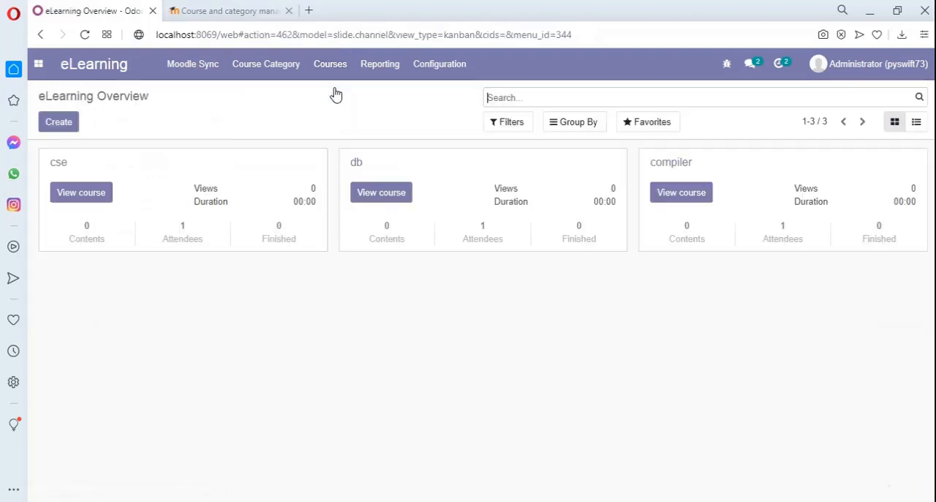
Open the imported "compiler" course to check its title and category
{"action": "key", "text": "ctrl+l"}
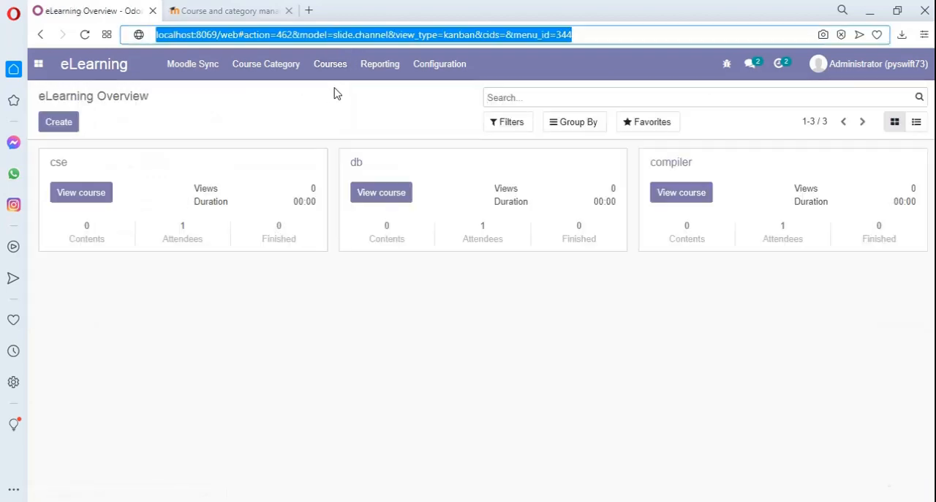
{"action": "left_click", "coordinate": [374, 104]}
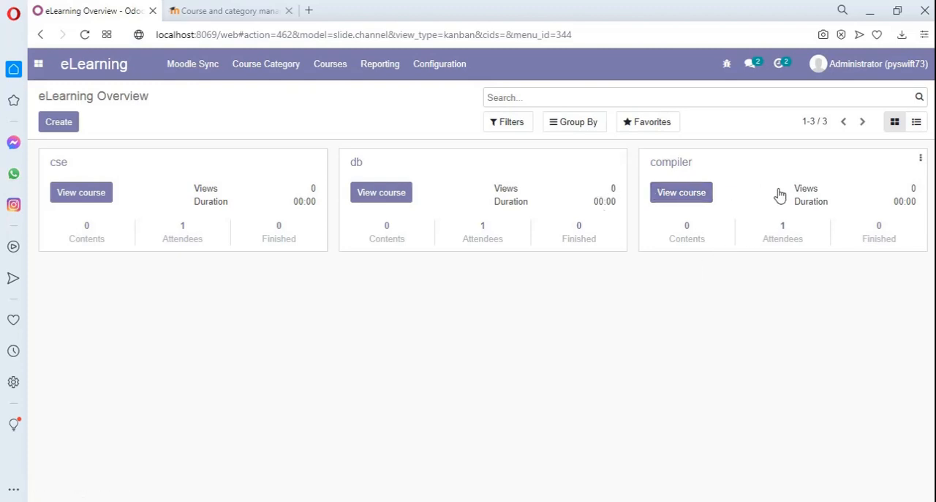
{"action": "left_click", "coordinate": [679, 169]}
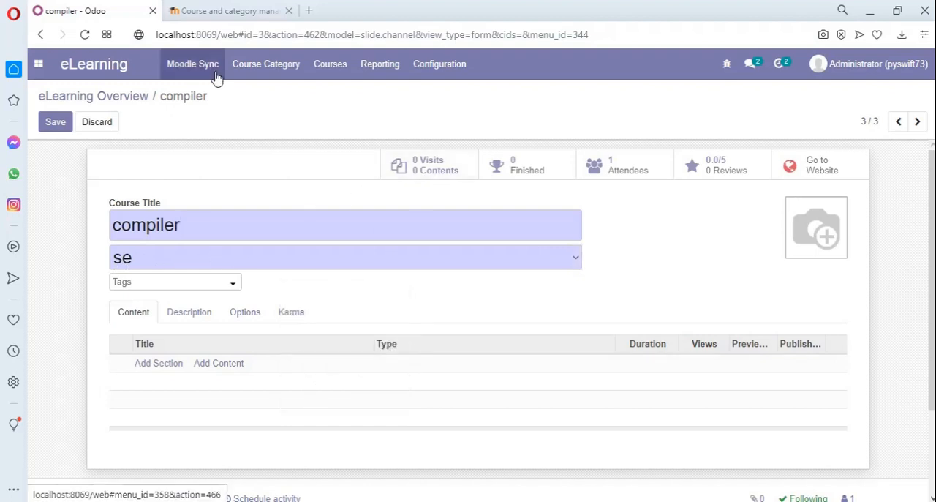
Leave the course form for Moodle Sync, return to the course list, and reopen the "compiler" course
{"action": "left_click", "coordinate": [179, 70]}
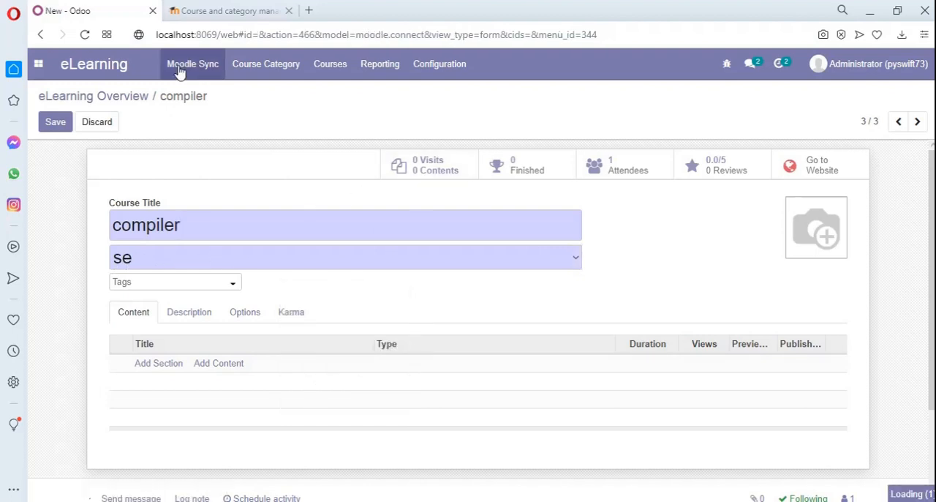
{"action": "left_click", "coordinate": [335, 69]}
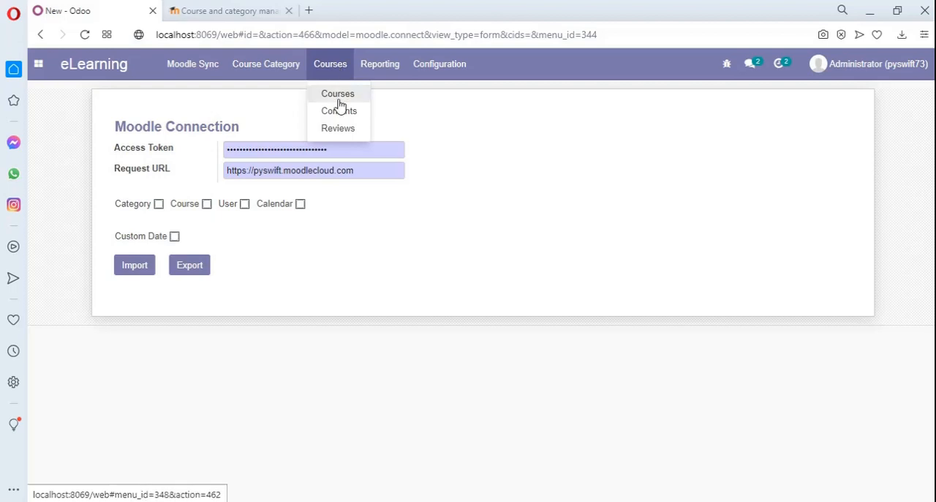
{"action": "left_click", "coordinate": [338, 100]}
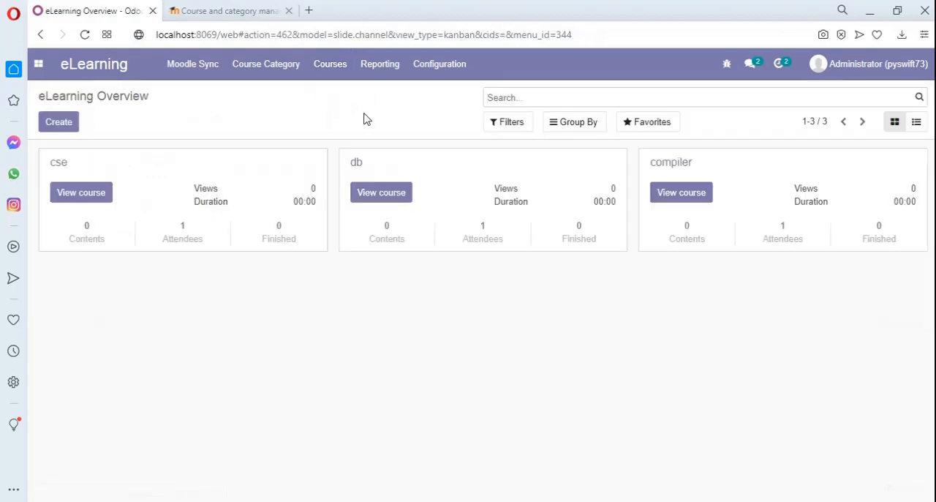
{"action": "left_click", "coordinate": [679, 204]}
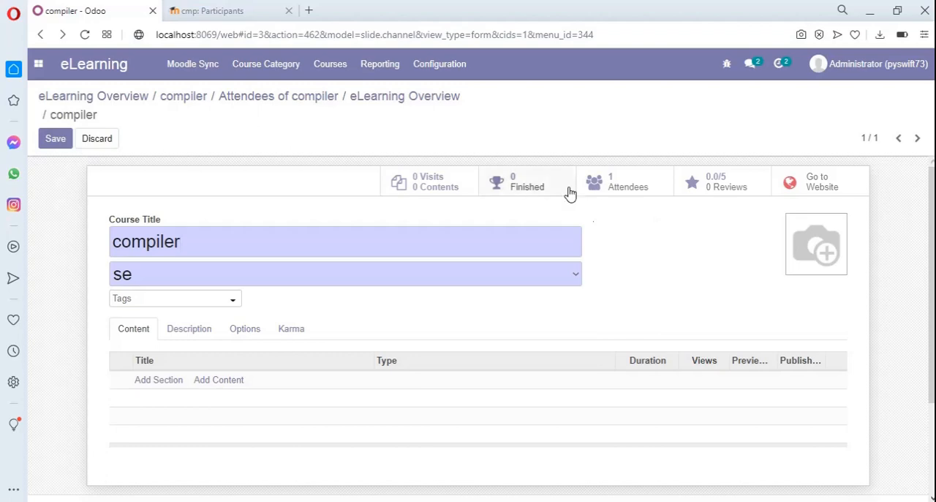
Add the "Support team" contact as an attendee of the compiler course and save the entry
{"action": "left_click", "coordinate": [624, 187]}
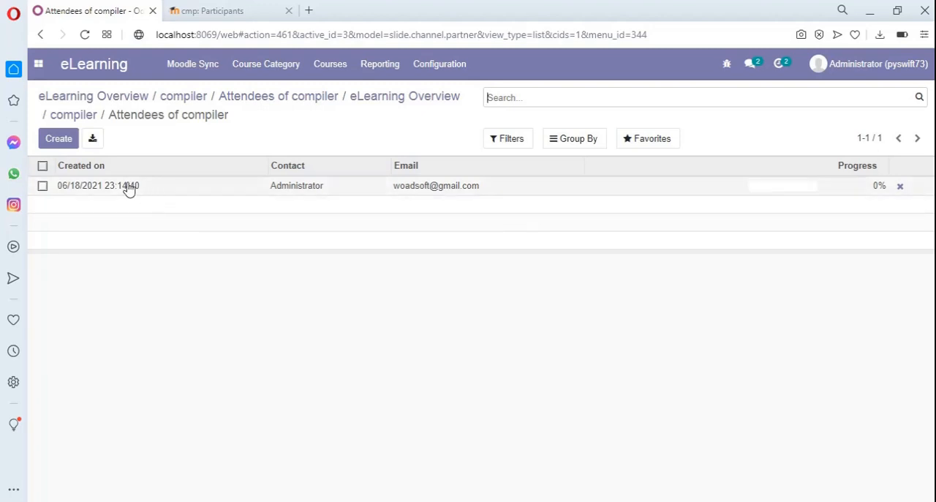
{"action": "left_click", "coordinate": [50, 140]}
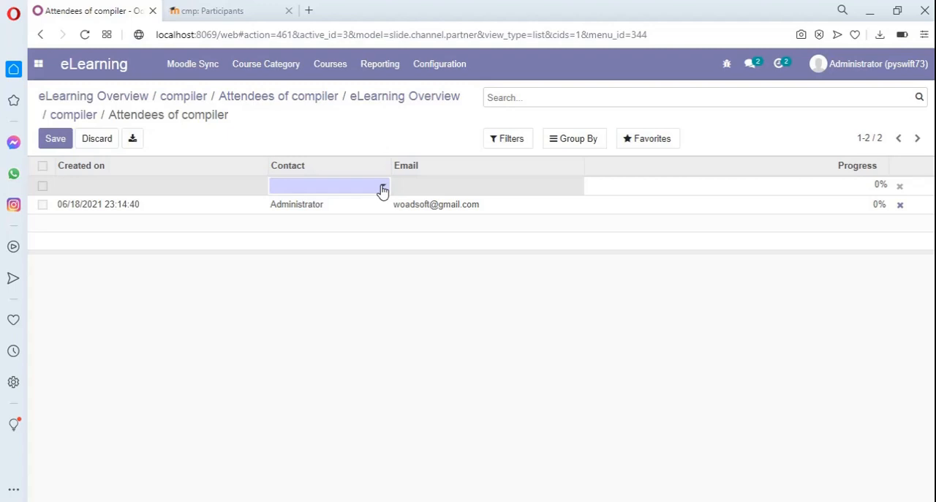
{"action": "left_click", "coordinate": [382, 190]}
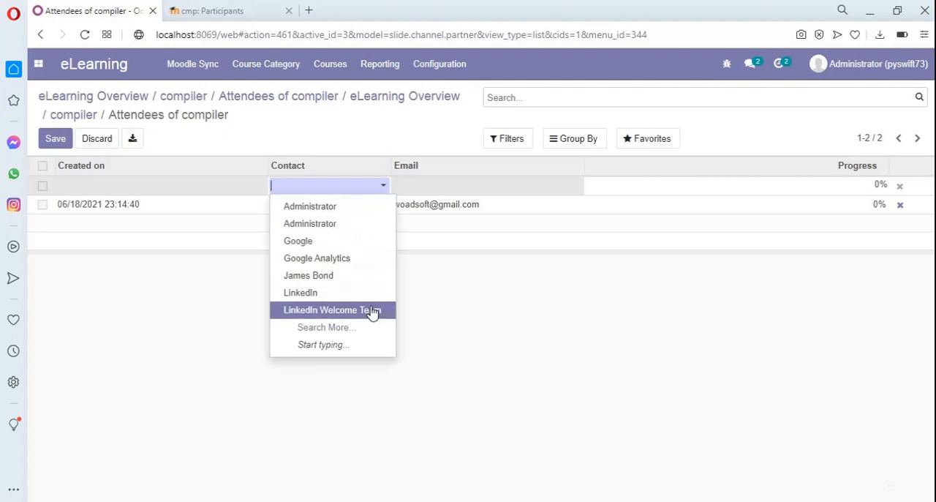
{"action": "left_click", "coordinate": [299, 331]}
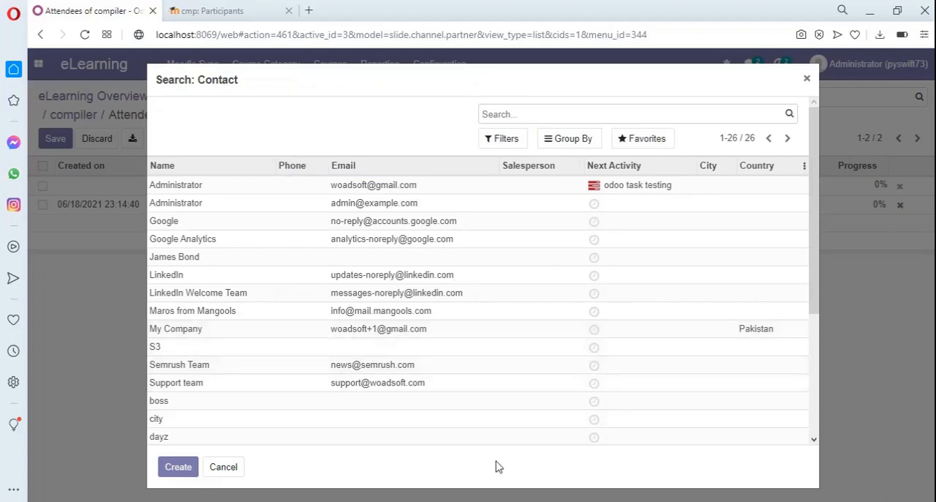
{"action": "left_click", "coordinate": [195, 386]}
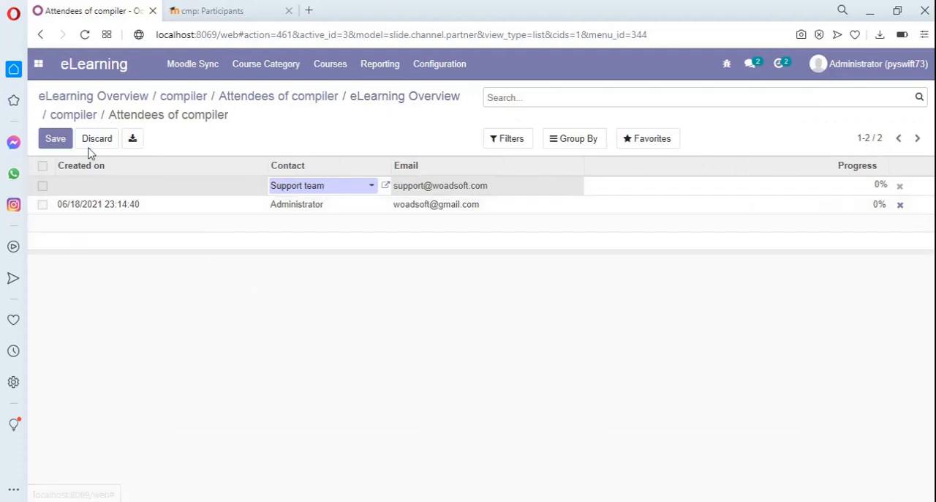
{"action": "left_click", "coordinate": [65, 143]}
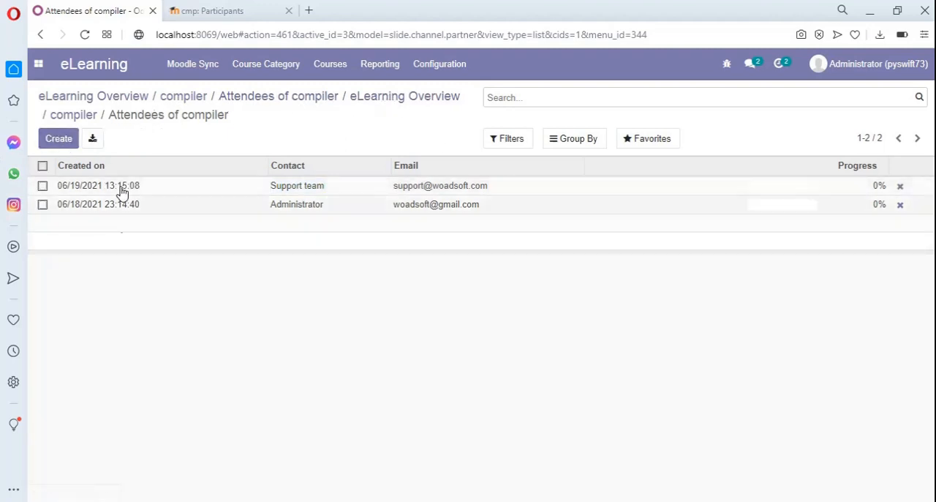
Export users to Moodle through Moodle Sync, and reload the cmp course's participants page in Moodle to check the enrolments
{"action": "left_click", "coordinate": [170, 69]}
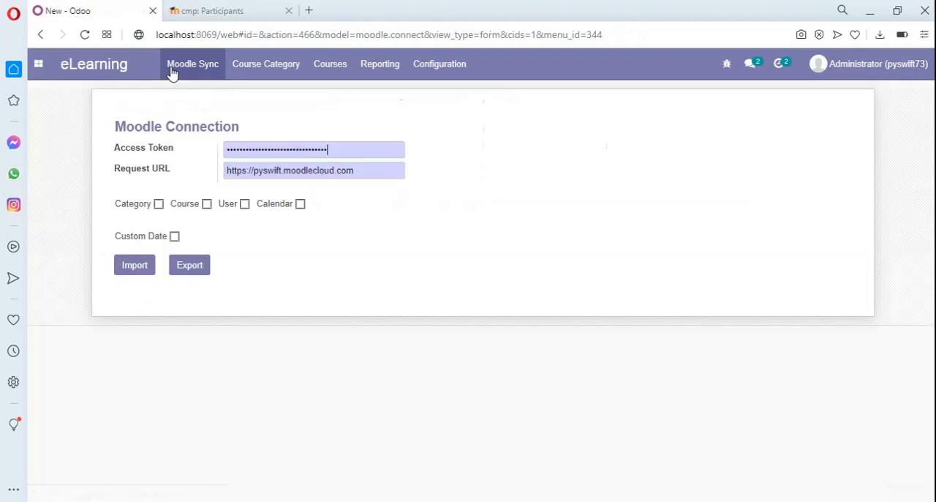
{"action": "left_click", "coordinate": [245, 205]}
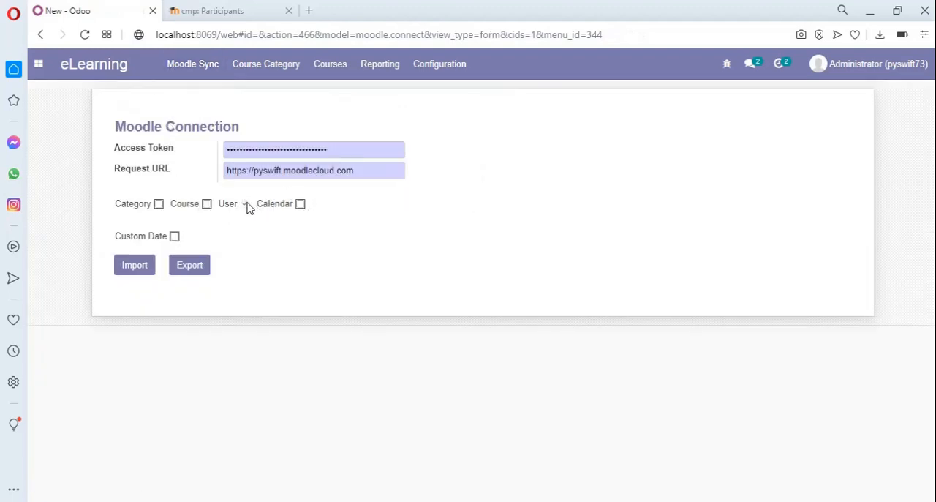
{"action": "left_click", "coordinate": [179, 269]}
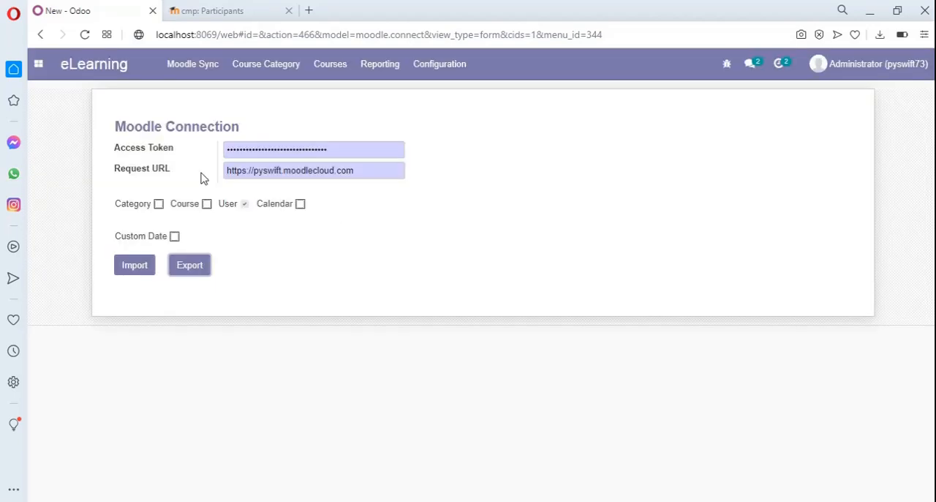
{"action": "left_click", "coordinate": [190, 6]}
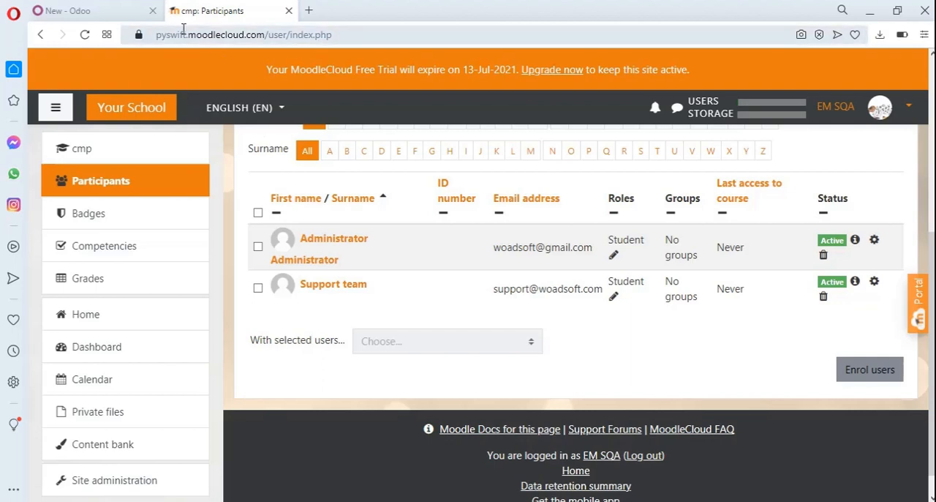
{"action": "left_click", "coordinate": [487, 41]}
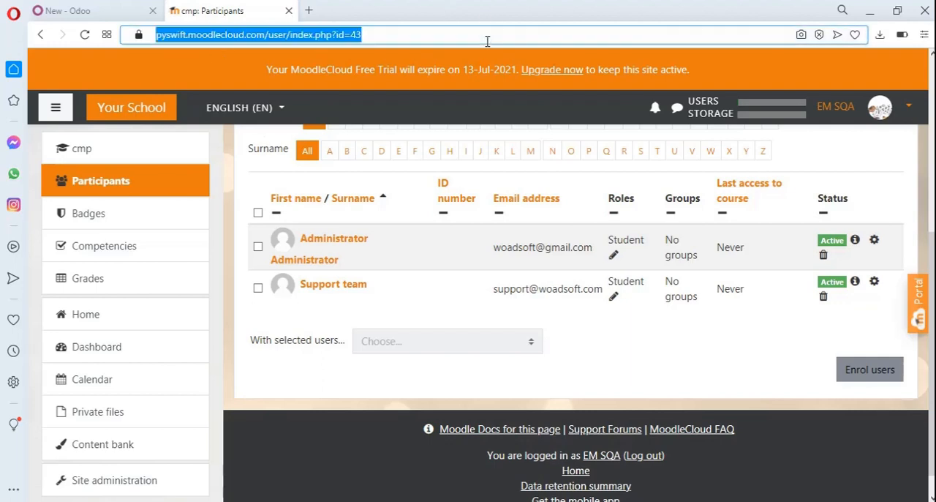
{"action": "key", "text": "Return"}
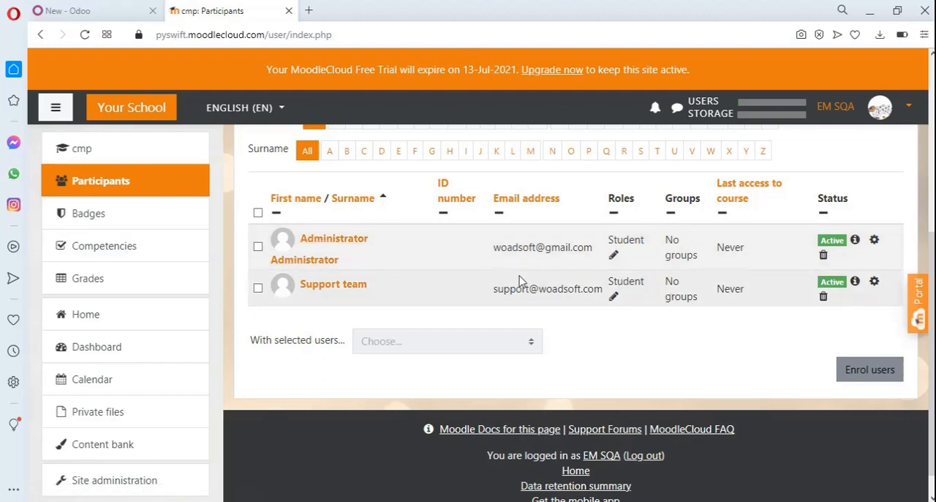
Start enrolling users in the cmp course and select the Mangools contact as the user
{"action": "left_click", "coordinate": [864, 374]}
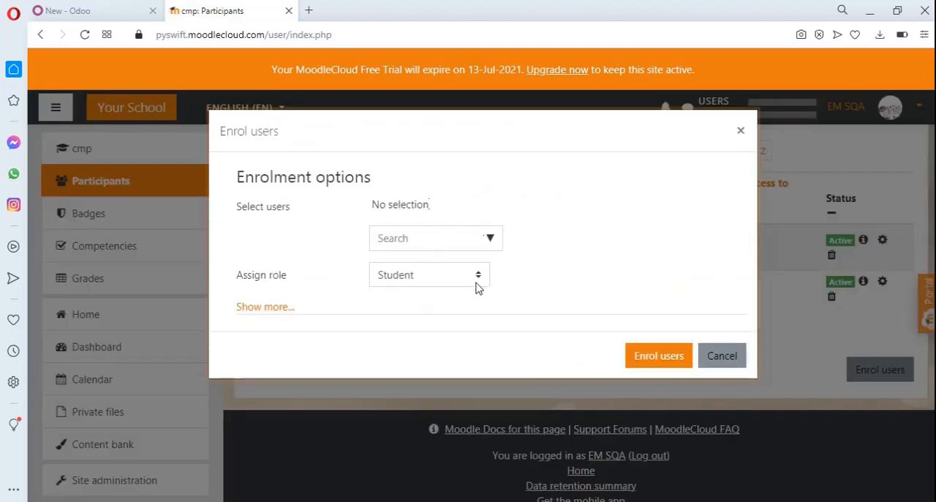
{"action": "left_click", "coordinate": [484, 247]}
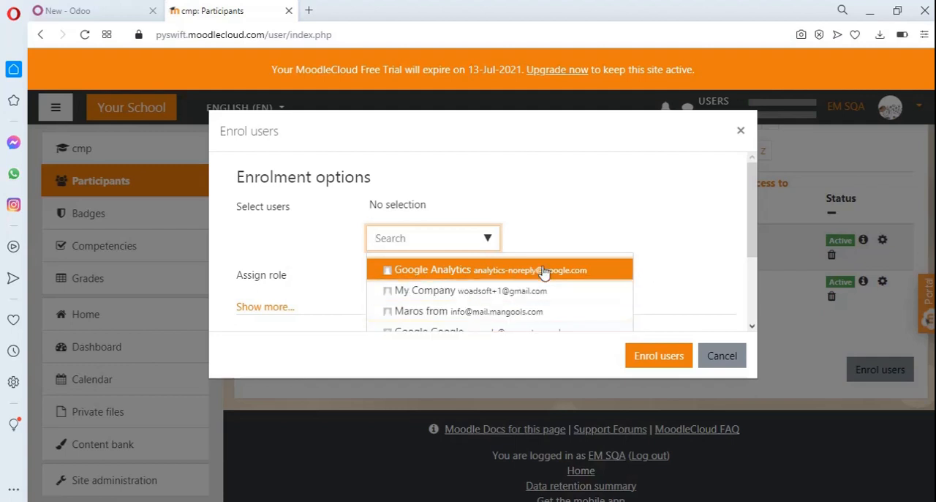
{"action": "left_click", "coordinate": [751, 328]}
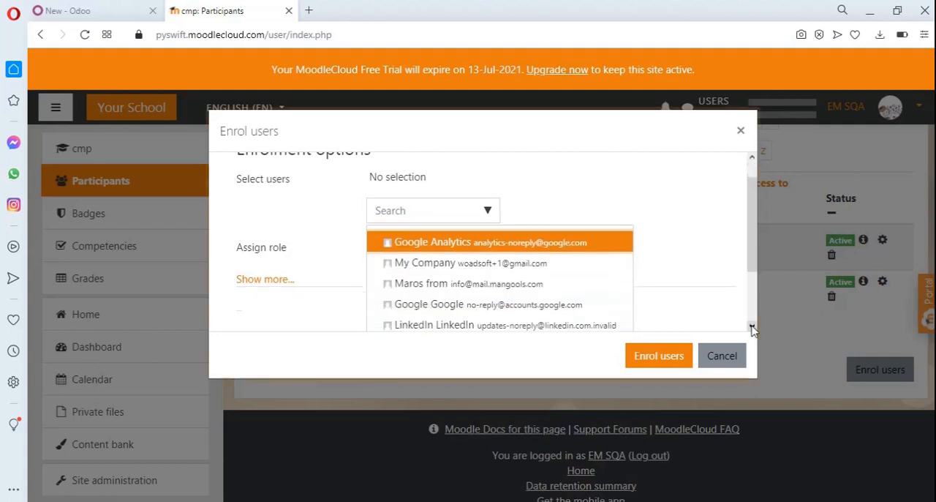
{"action": "left_click", "coordinate": [459, 246]}
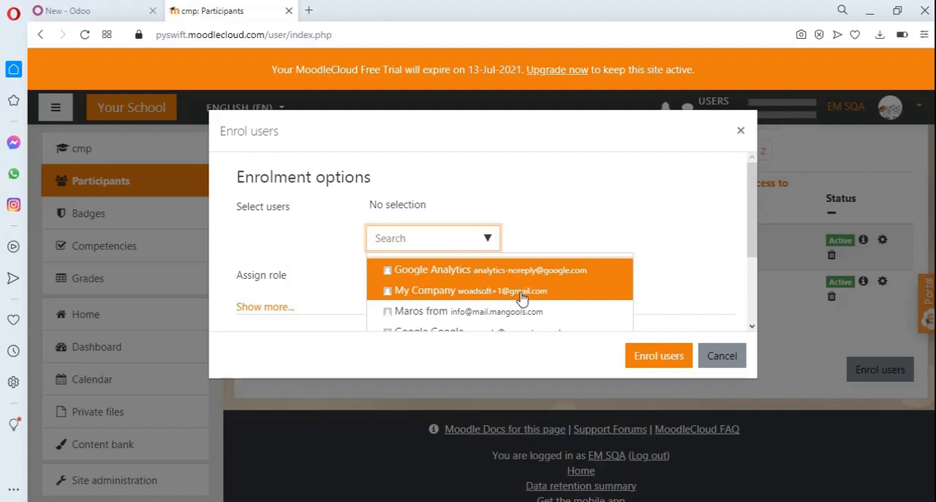
{"action": "left_click", "coordinate": [444, 315]}
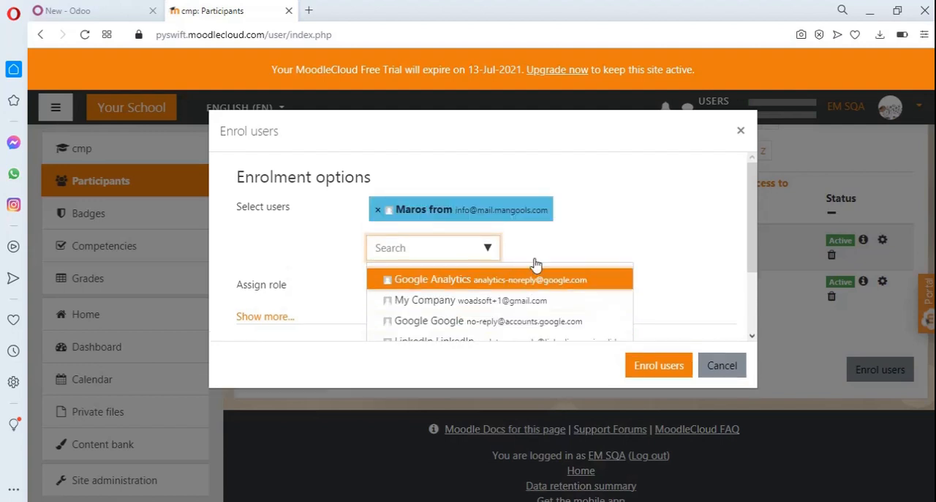
{"action": "scroll", "coordinate": [751, 322], "scroll_direction": "down", "scroll_amount": 2}
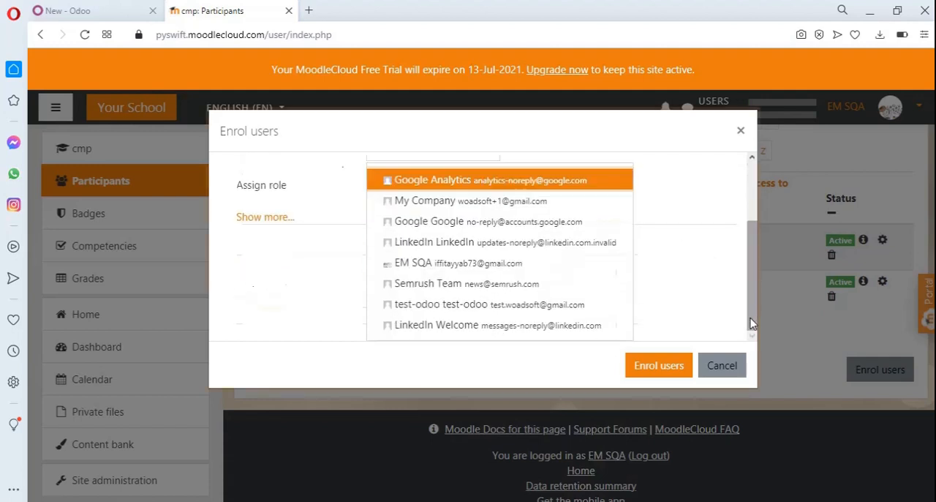
{"action": "left_click", "coordinate": [678, 257]}
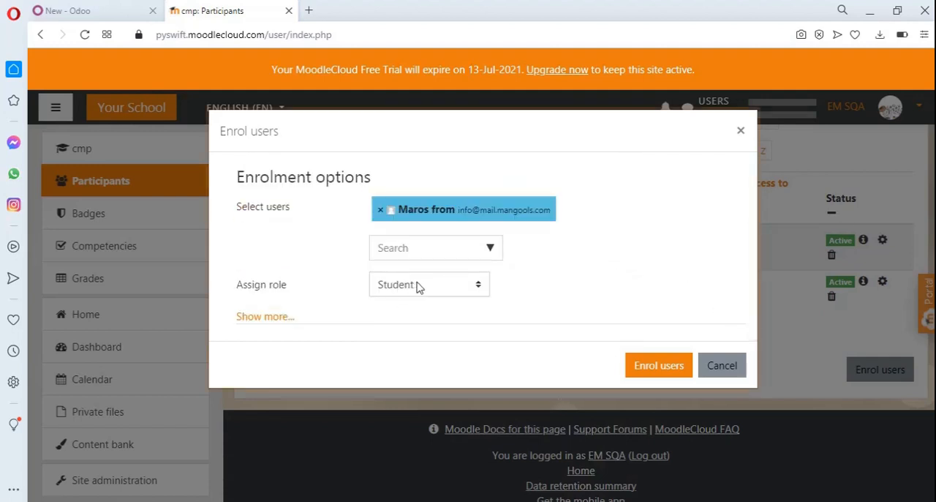
Show the additional enrolment options and enrol the selected contact with the Student role, starting today with unlimited duration
{"action": "left_click", "coordinate": [251, 326]}
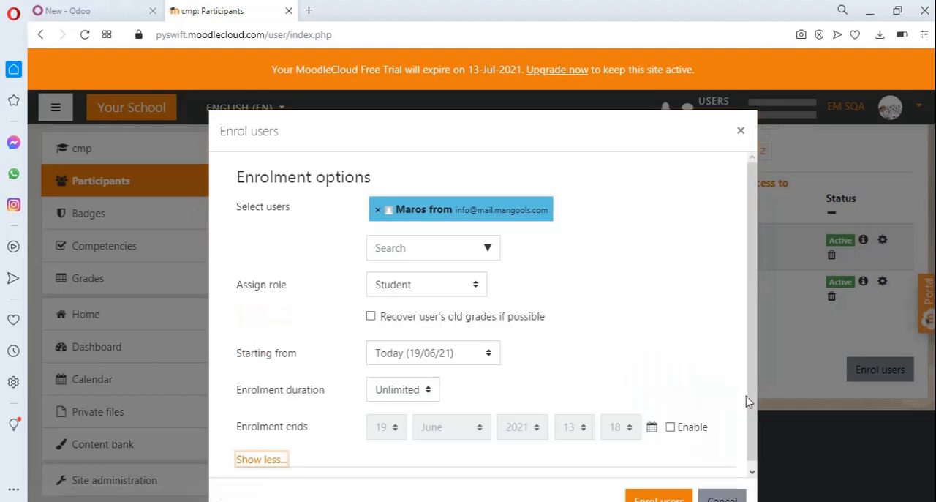
{"action": "left_click_drag", "start_coordinate": [753, 418], "coordinate": [757, 445]}
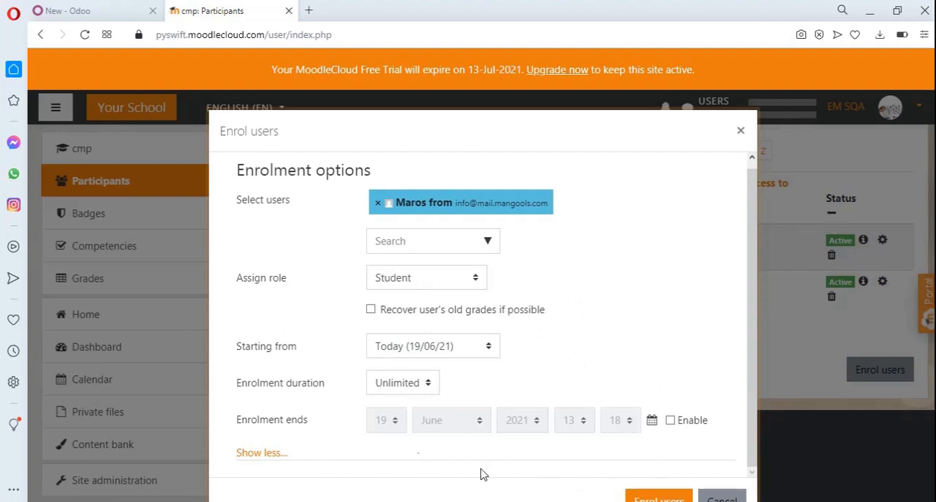
{"action": "left_click", "coordinate": [658, 497]}
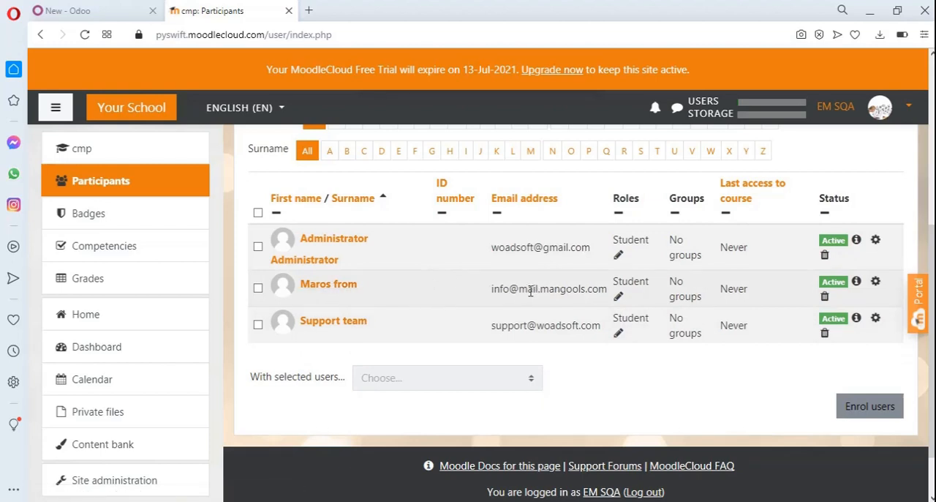
Switch back to Odoo and import the Moodle data with User selected
{"action": "left_click", "coordinate": [84, 9]}
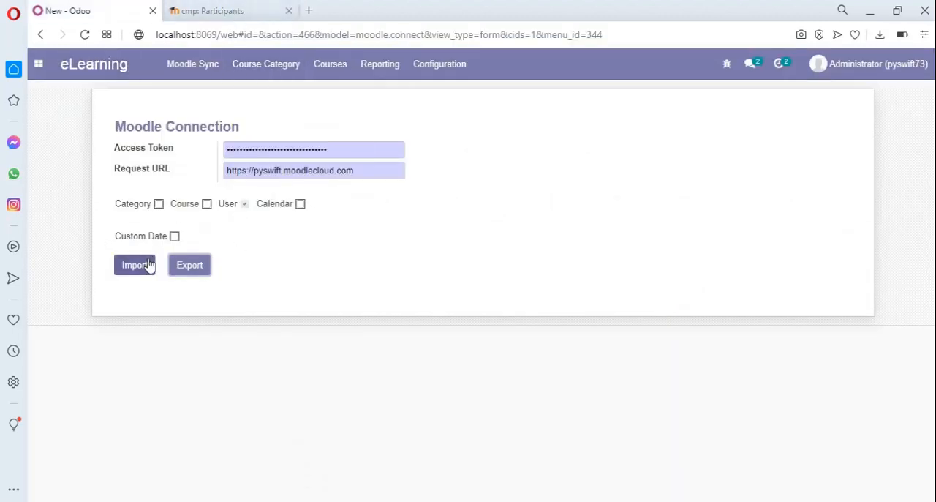
{"action": "left_click", "coordinate": [244, 204]}
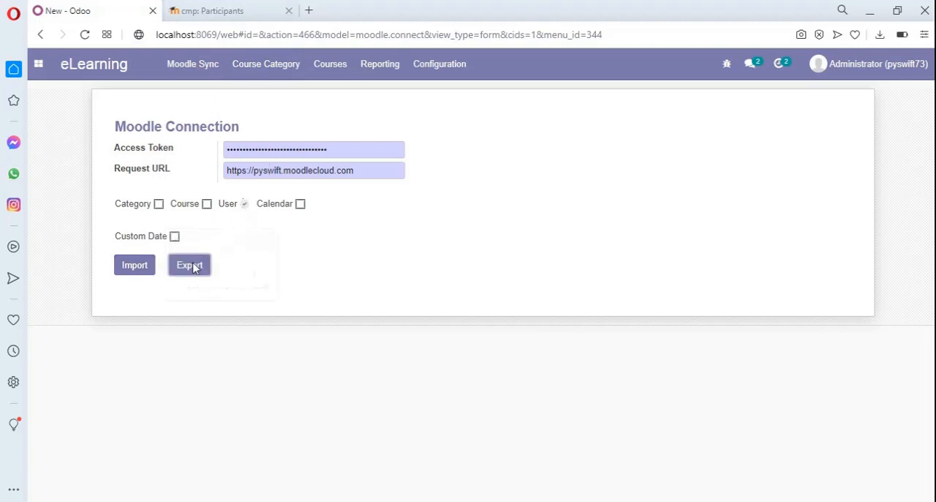
{"action": "left_click", "coordinate": [127, 269]}
Leave Moodle Sync, discarding the form changes, and open the compiler course's attendee list to check the imported contacts
{"action": "left_click", "coordinate": [334, 74]}
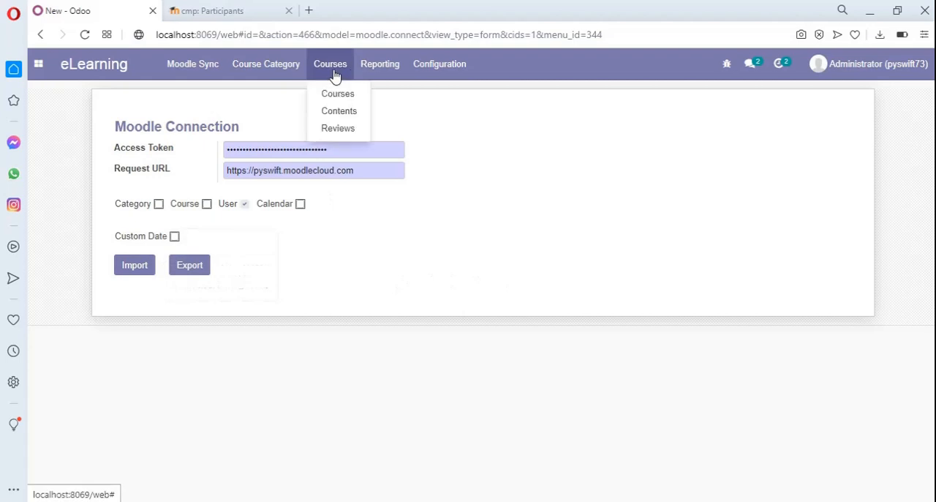
{"action": "left_click", "coordinate": [338, 100]}
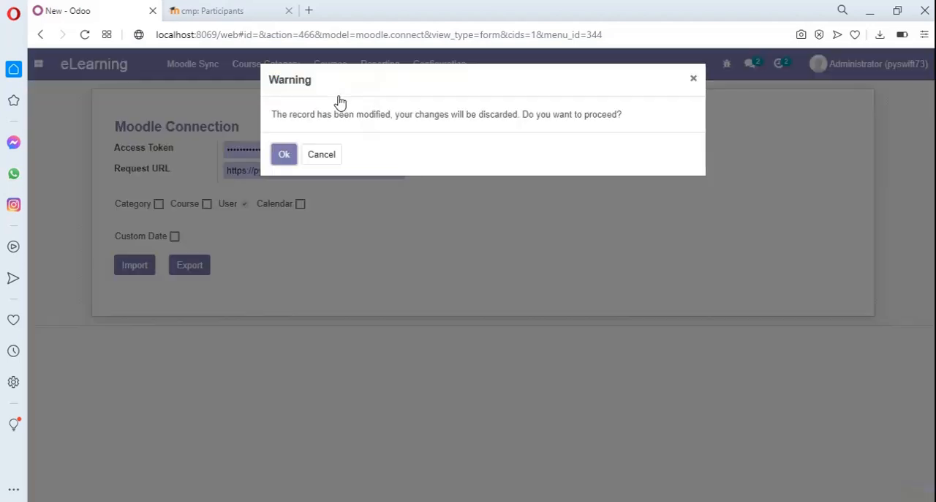
{"action": "left_click", "coordinate": [283, 155]}
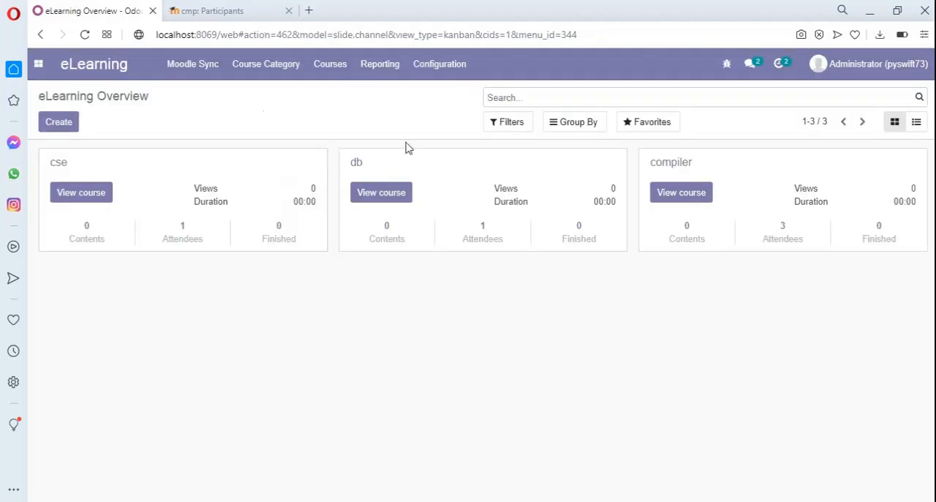
{"action": "left_click", "coordinate": [685, 169]}
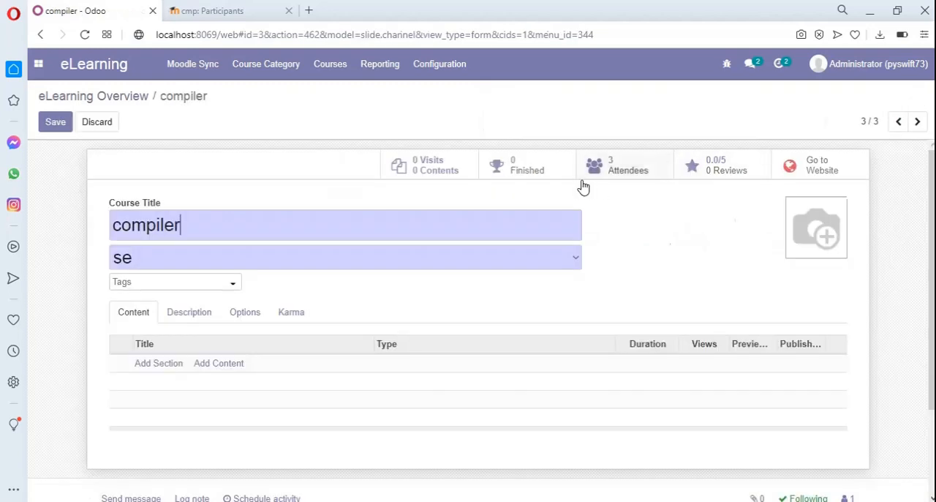
{"action": "left_click", "coordinate": [627, 170]}
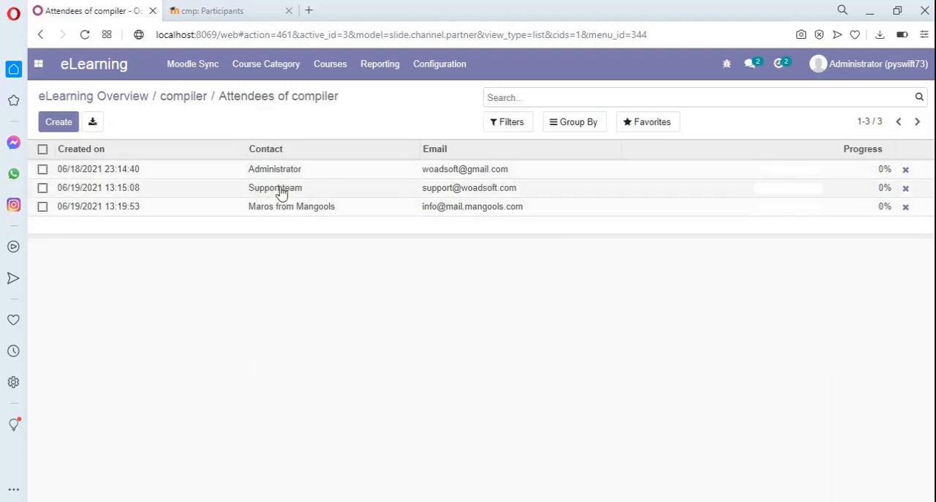
{"action": "left_click", "coordinate": [541, 213]}
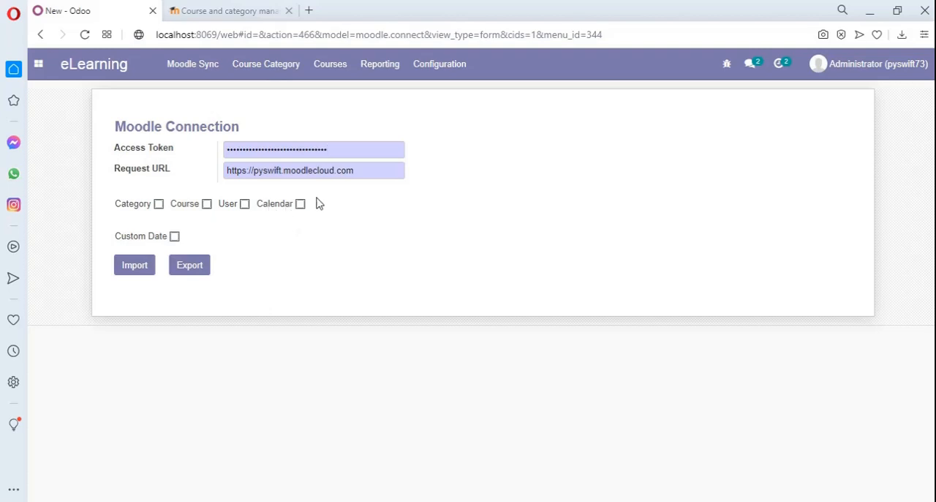
Open Odoo's Calendar and show the existing meetings as a list
{"action": "left_click", "coordinate": [48, 78]}
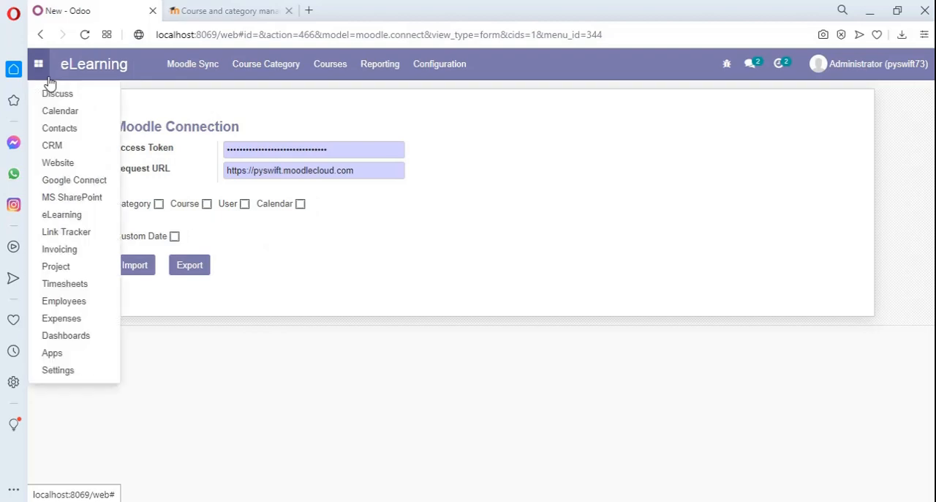
{"action": "left_click", "coordinate": [79, 118]}
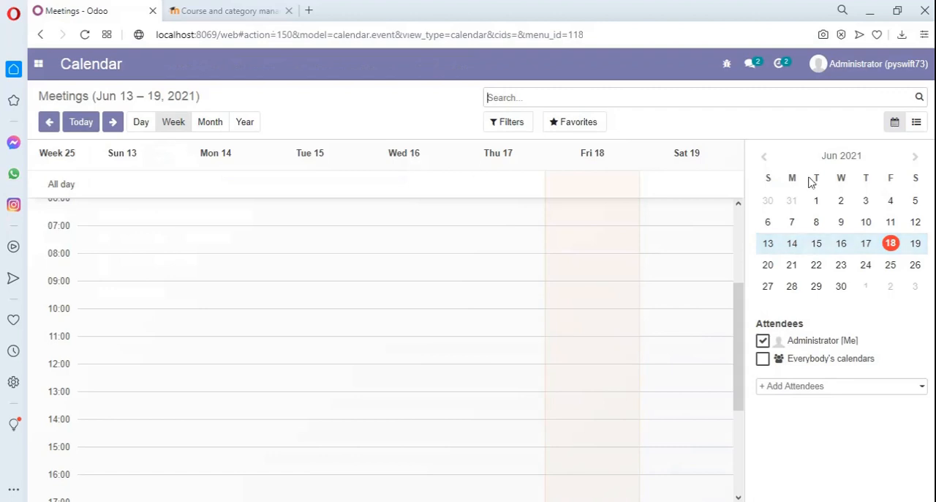
{"action": "left_click", "coordinate": [917, 123]}
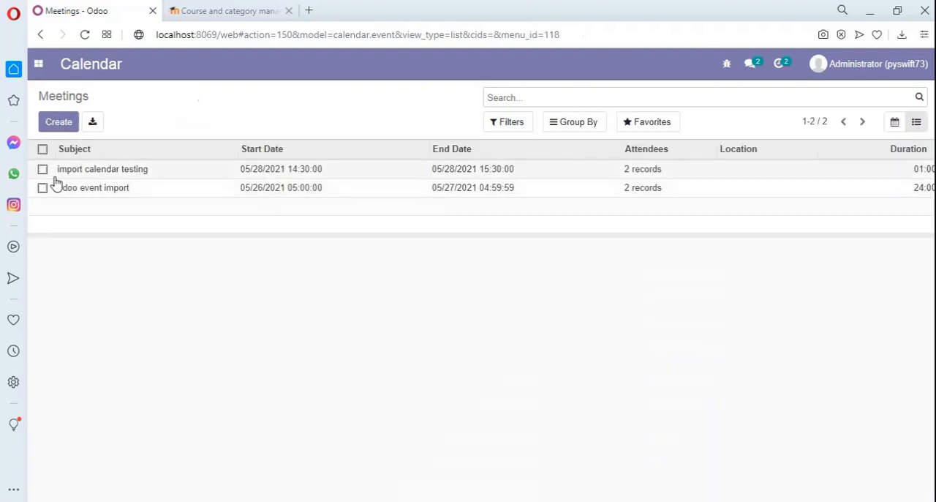
Create and save a meeting with the subject "moodle export testing v1" for the compiler course
{"action": "left_click", "coordinate": [57, 123]}
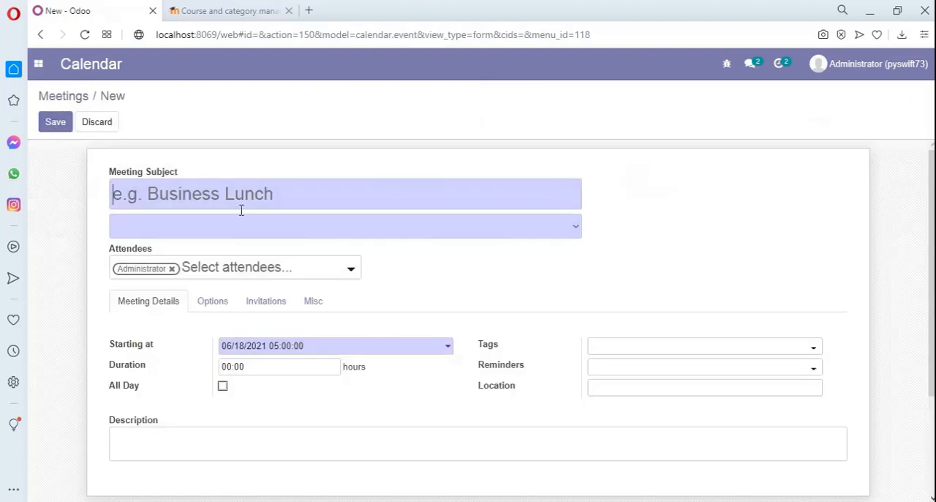
{"action": "type", "text": "moodle "}
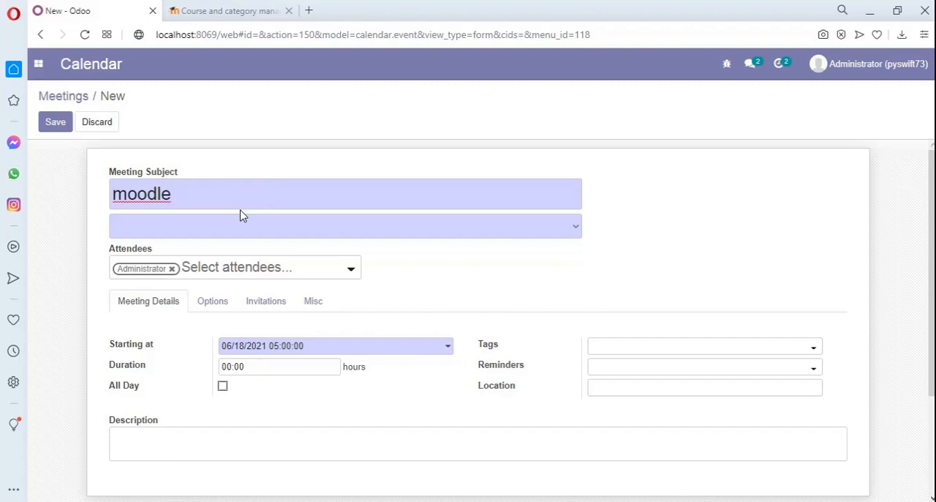
{"action": "type", "text": "export tes"}
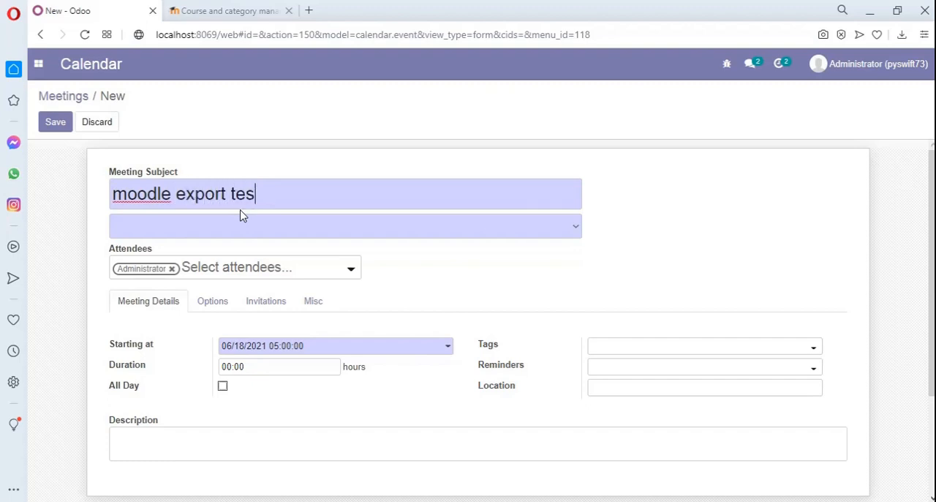
{"action": "type", "text": "ting v1"}
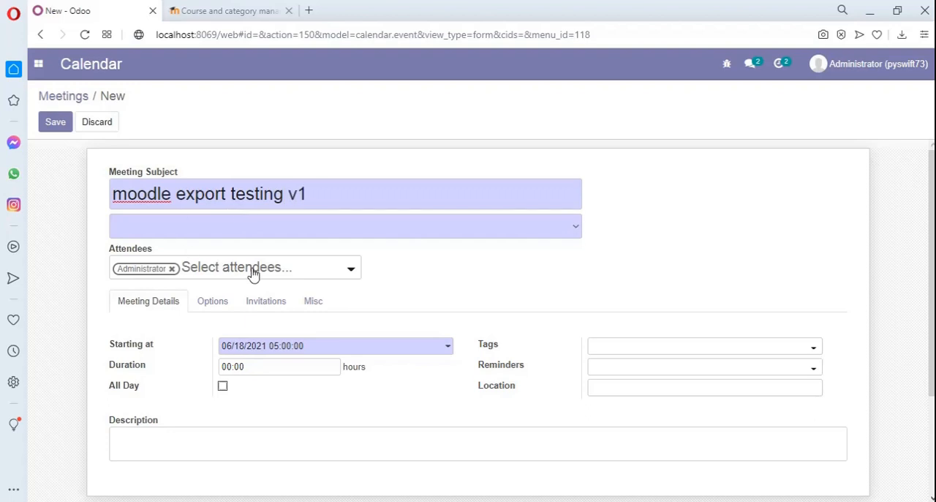
{"action": "left_click", "coordinate": [245, 225]}
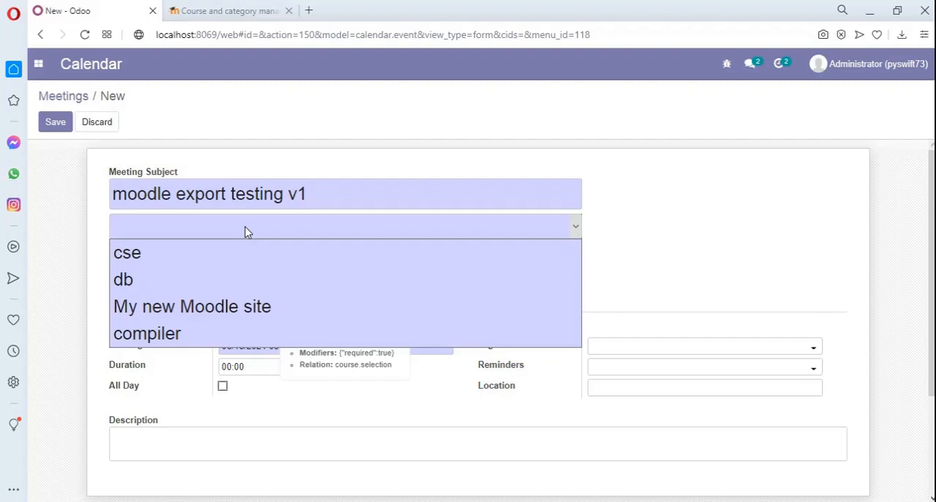
{"action": "left_click", "coordinate": [175, 336]}
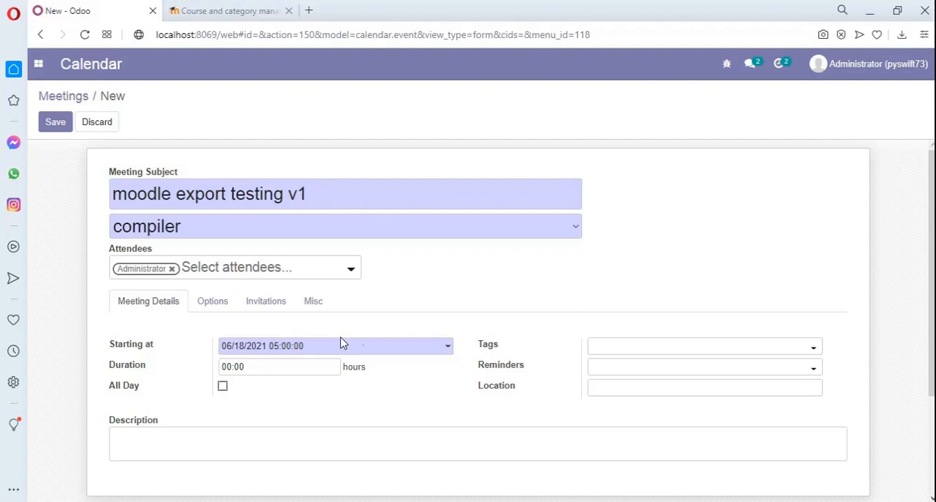
{"action": "left_click", "coordinate": [56, 124]}
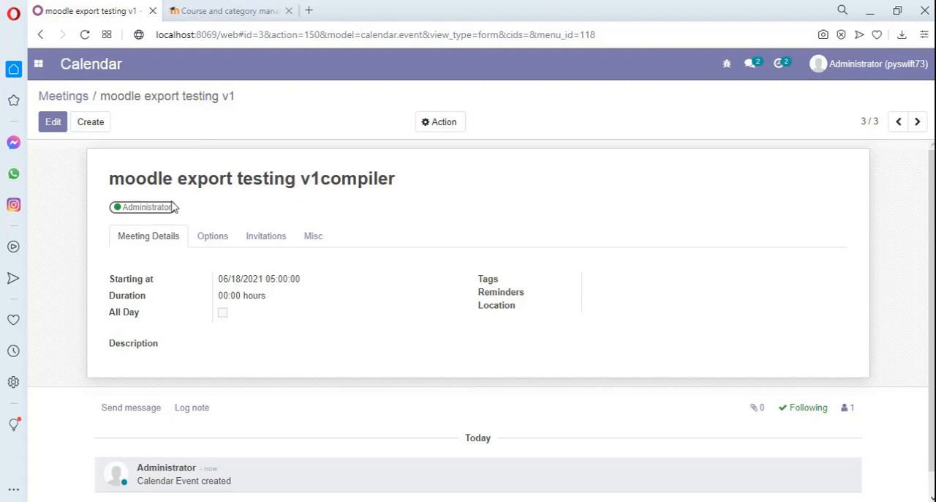
Open Moodle Sync in eLearning and export to Moodle with Calendar selected
{"action": "left_click", "coordinate": [38, 64]}
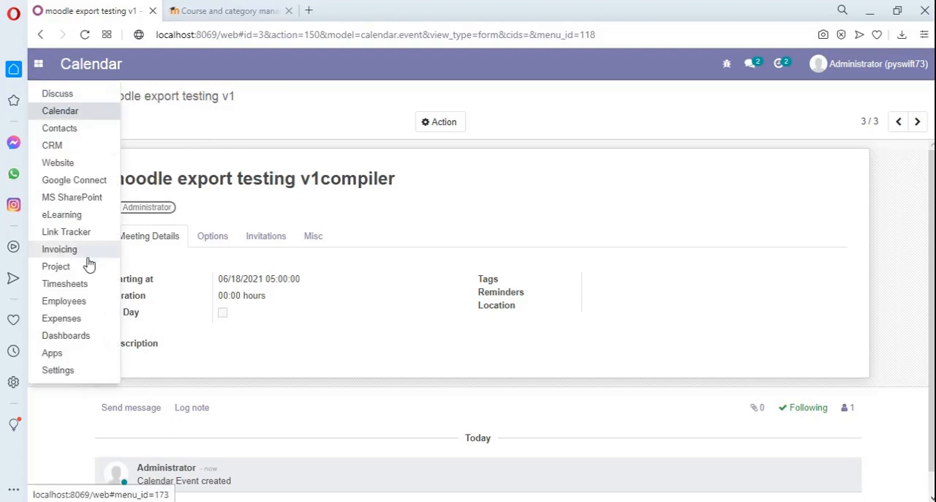
{"action": "left_click", "coordinate": [77, 216]}
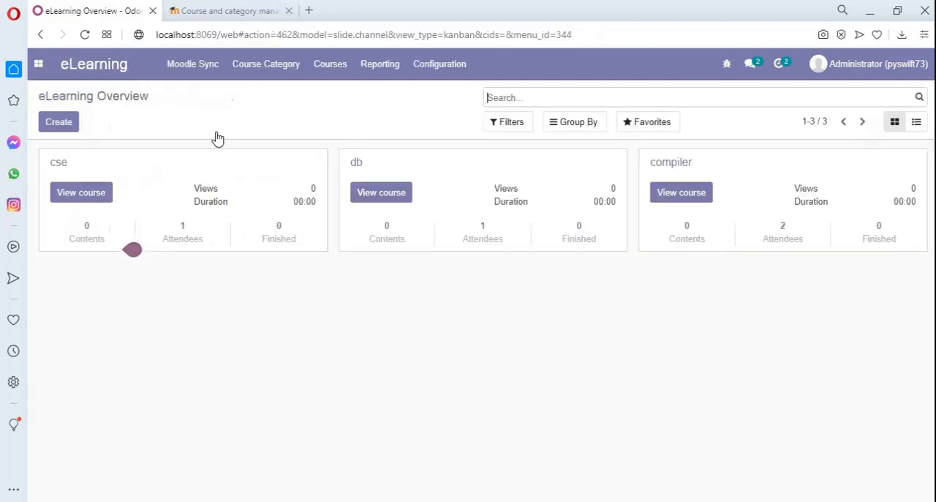
{"action": "left_click", "coordinate": [199, 72]}
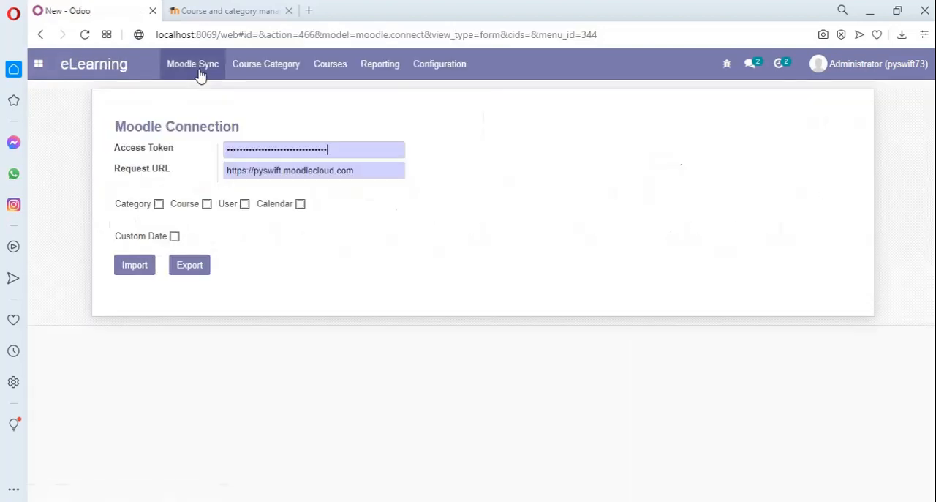
{"action": "left_click", "coordinate": [300, 206]}
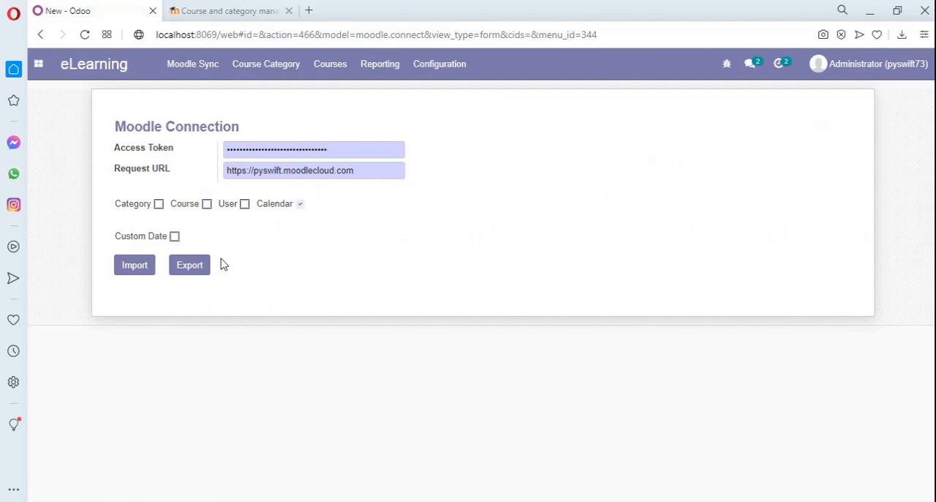
{"action": "left_click", "coordinate": [194, 269]}
Switch to Moodle, open the compiler course's calendar and check the details of the 18 June event
{"action": "left_click", "coordinate": [184, 8]}
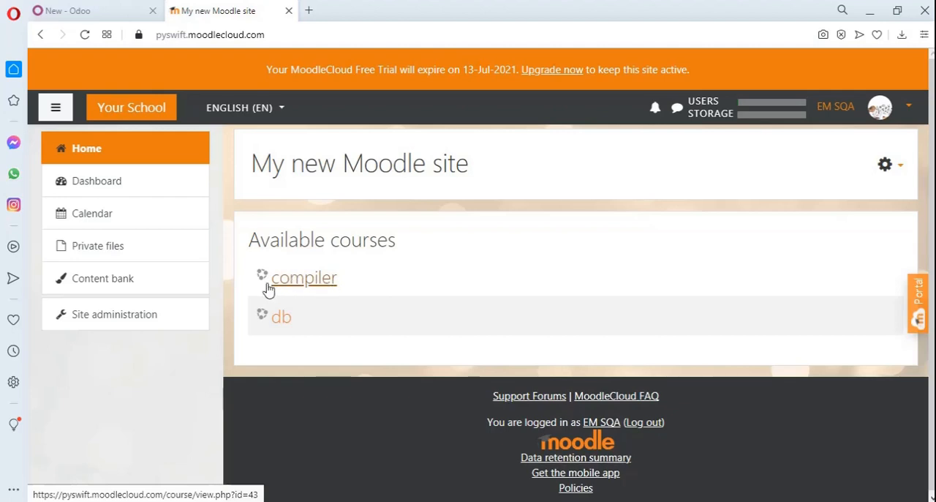
{"action": "left_click", "coordinate": [311, 280]}
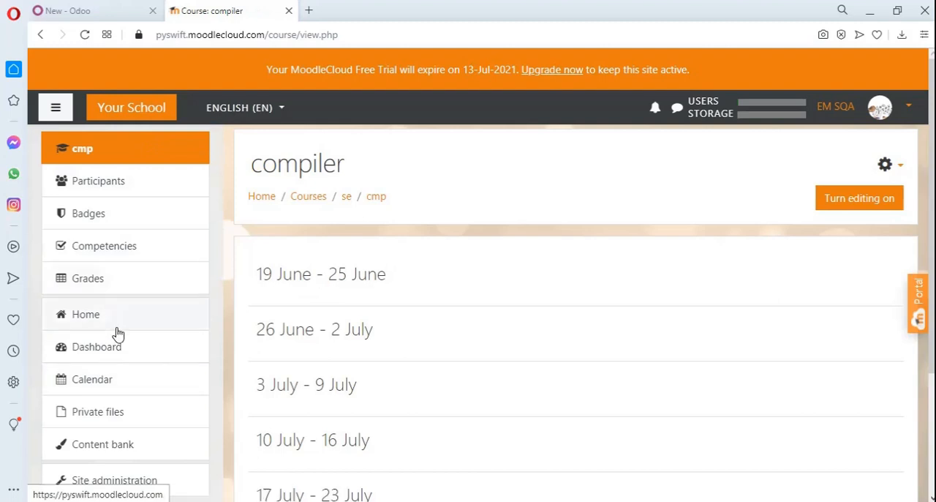
{"action": "left_click", "coordinate": [106, 389]}
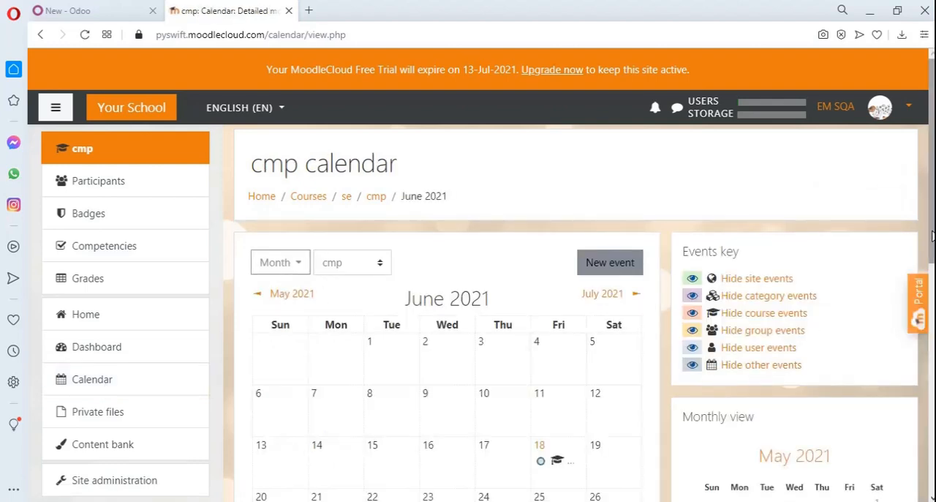
{"action": "scroll", "coordinate": [930, 219], "scroll_direction": "down", "scroll_amount": 2}
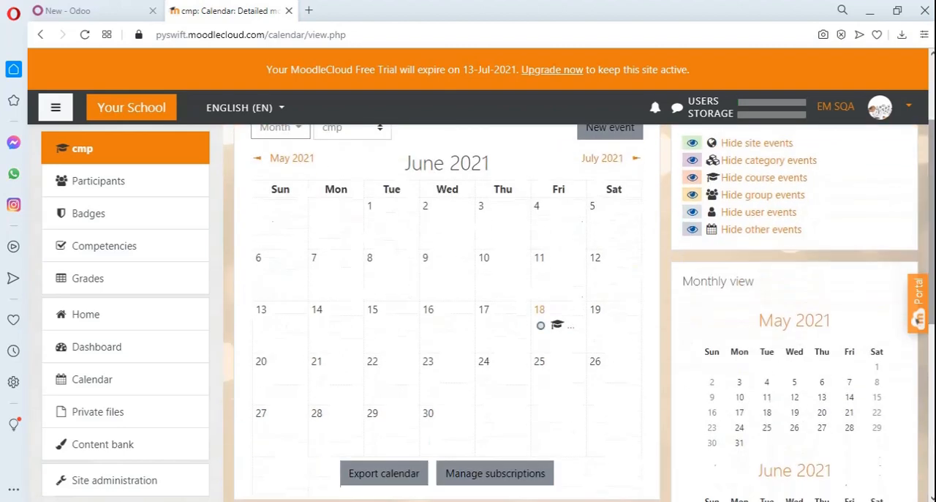
{"action": "left_click", "coordinate": [571, 333]}
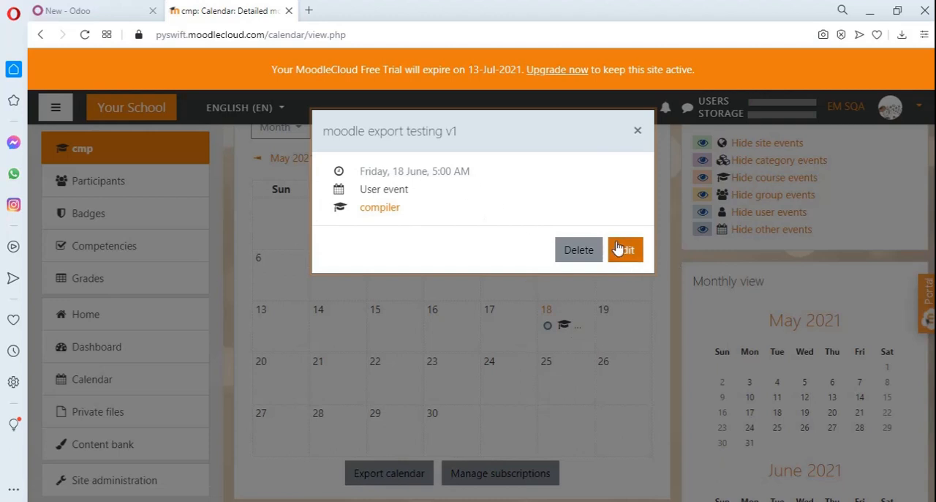
{"action": "left_click", "coordinate": [637, 134]}
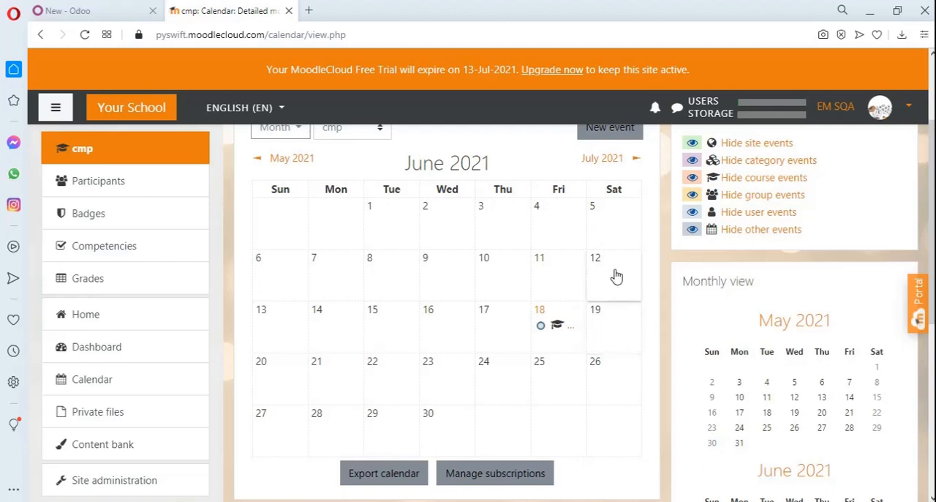
Create a Course event titled "import testsing v2" on 19 June 2021 for the compiler course and check its details
{"action": "left_click", "coordinate": [613, 330]}
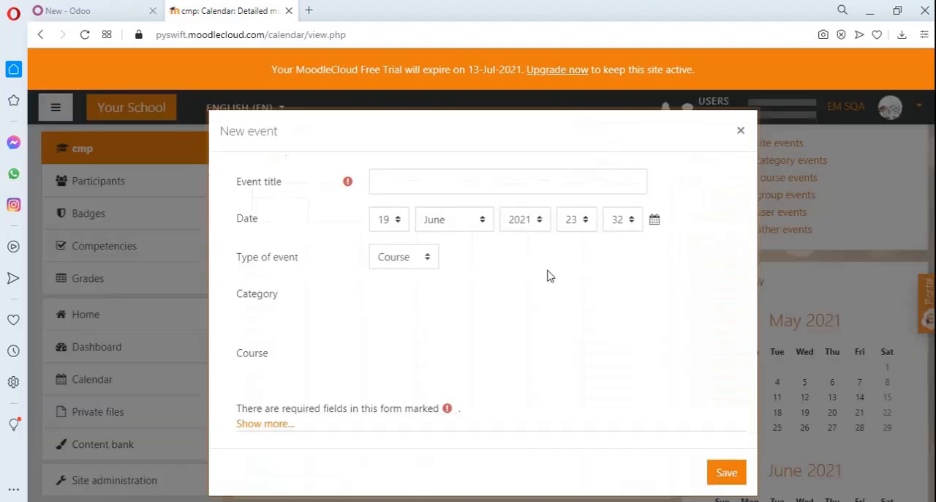
{"action": "left_click", "coordinate": [428, 184]}
{"action": "type", "text": "i"}
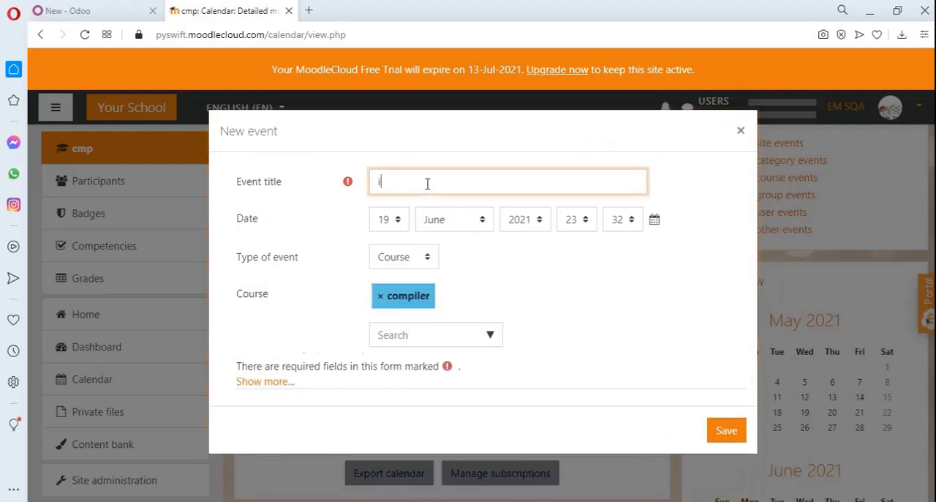
{"action": "type", "text": "mport testing v2"}
{"action": "left_click", "coordinate": [399, 258]}
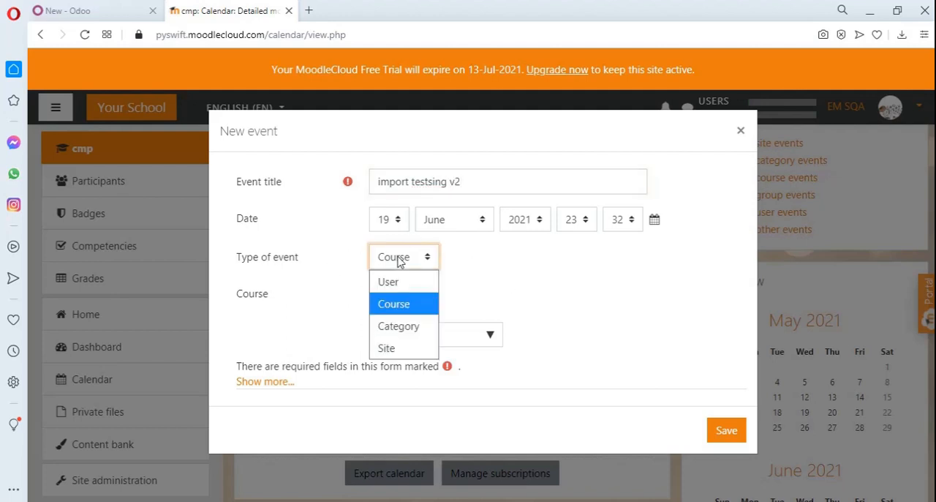
{"action": "left_click", "coordinate": [410, 307]}
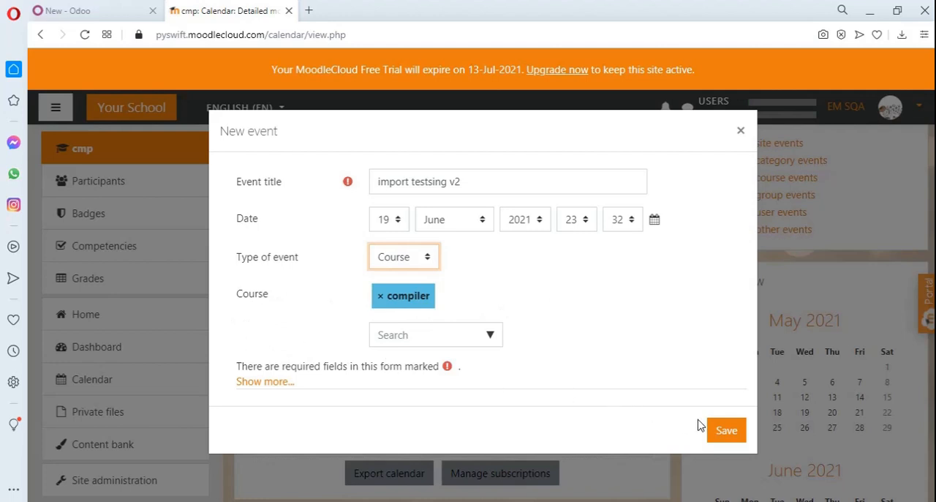
{"action": "left_click", "coordinate": [725, 437]}
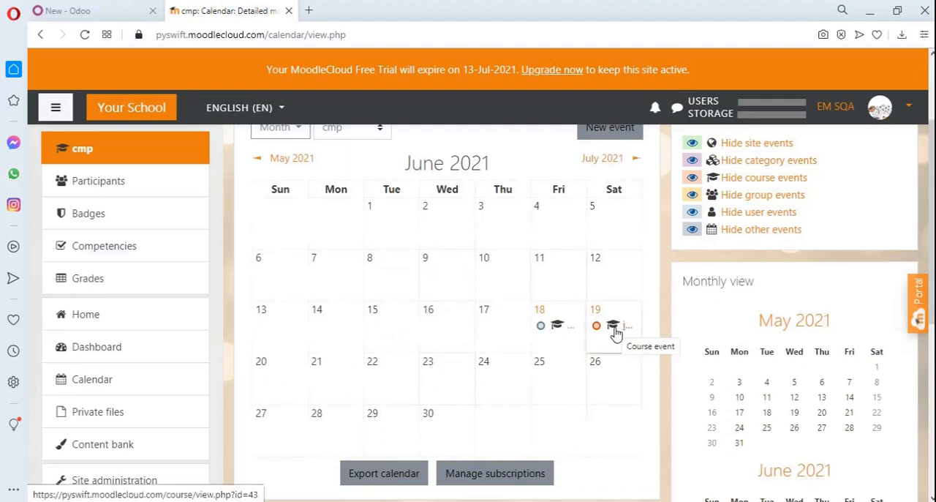
{"action": "left_click", "coordinate": [620, 333]}
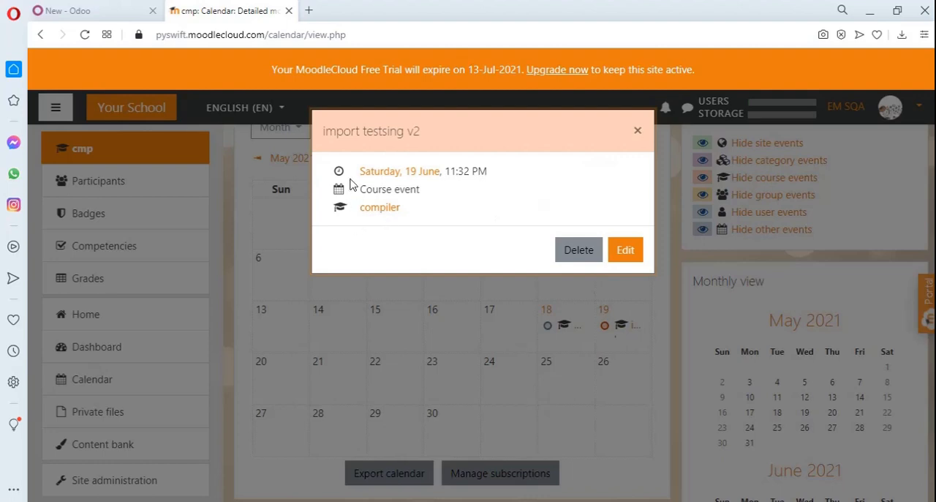
{"action": "left_click", "coordinate": [638, 132]}
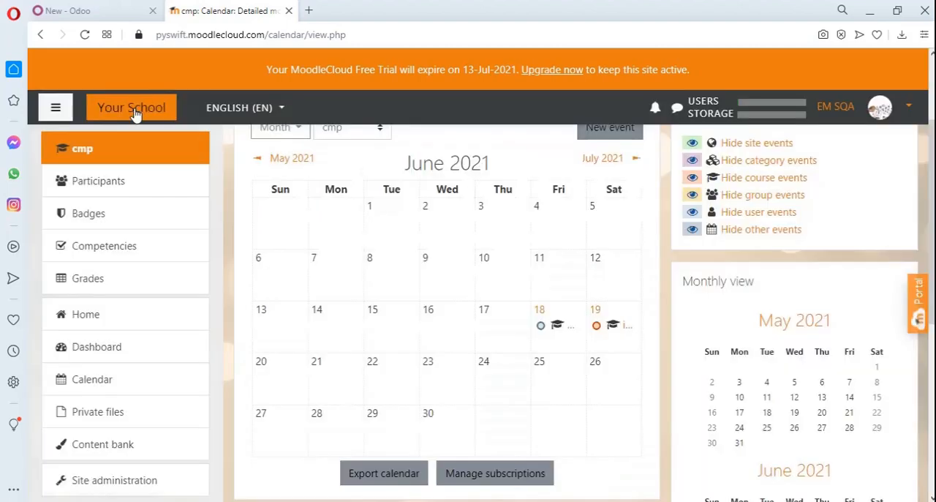
Switch back to Odoo and import the Moodle data with Calendar selected
{"action": "left_click", "coordinate": [92, 8]}
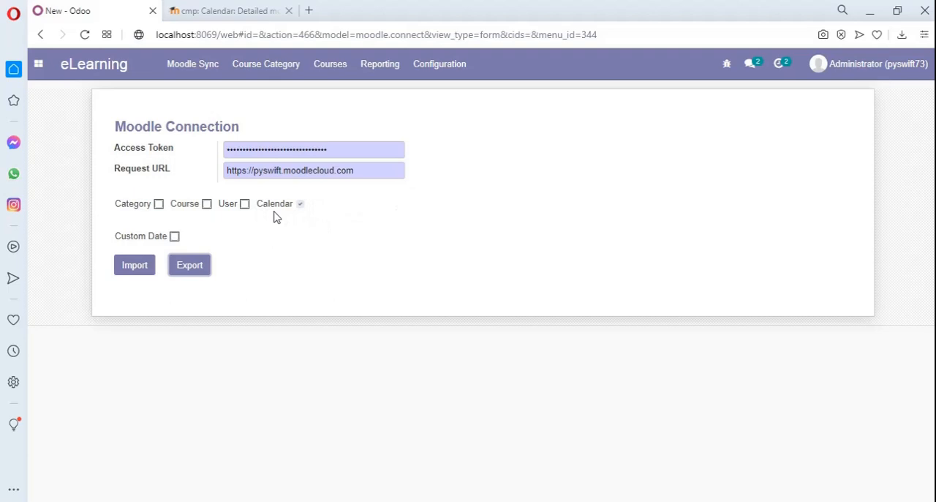
{"action": "left_click", "coordinate": [135, 265]}
Leave Moodle Sync, discarding the form changes, list the Calendar meetings, and switch to Moodle to compare them with the course calendar
{"action": "left_click", "coordinate": [38, 63]}
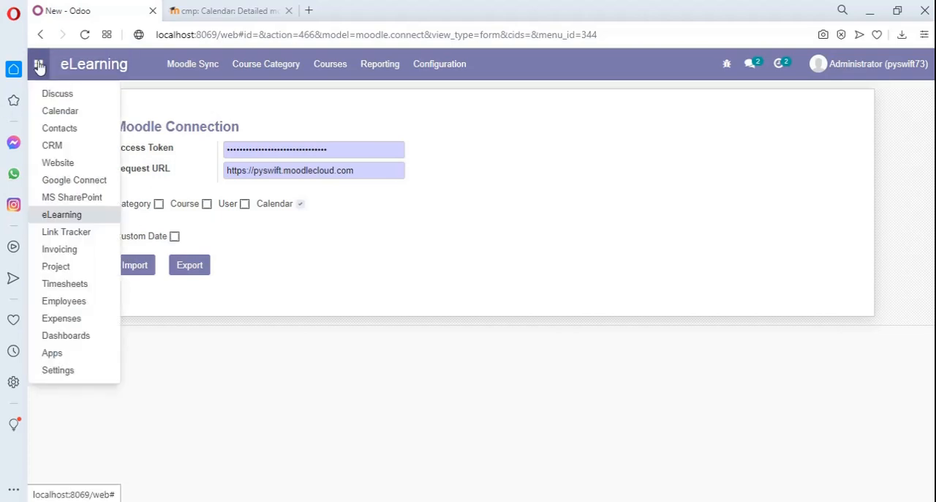
{"action": "left_click", "coordinate": [59, 112]}
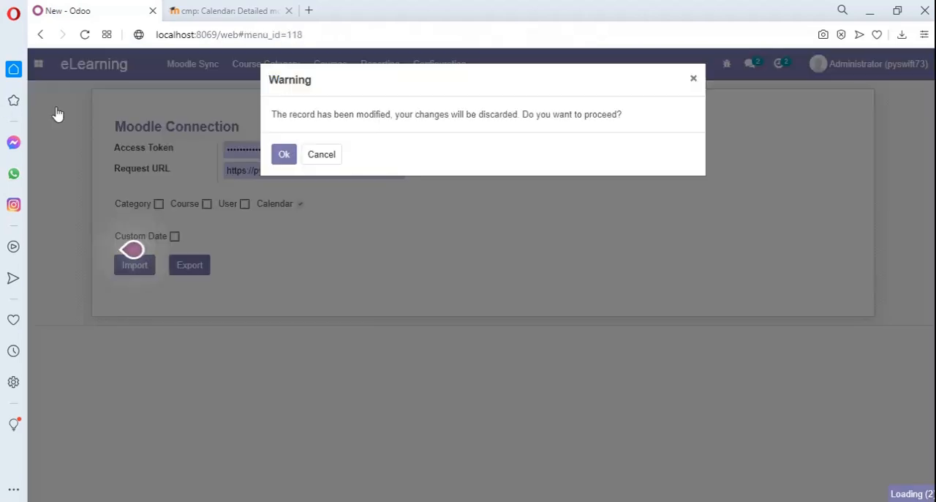
{"action": "left_click", "coordinate": [282, 158]}
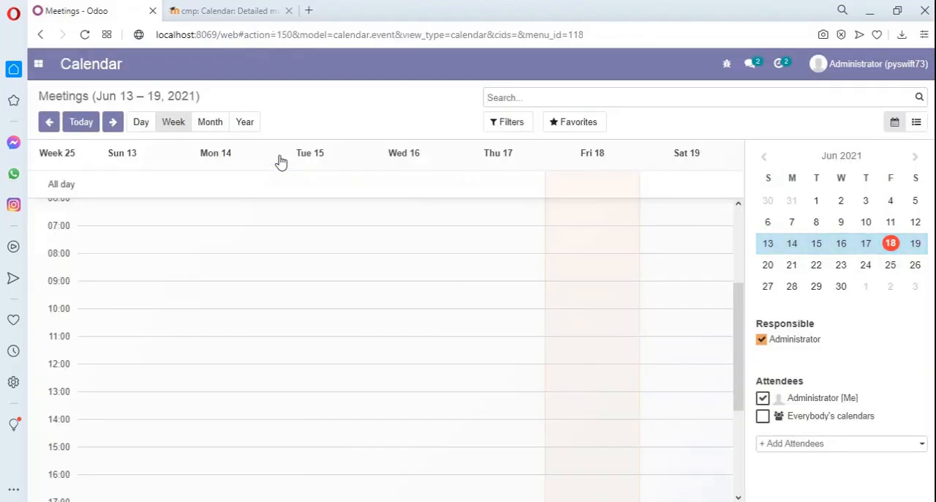
{"action": "left_click", "coordinate": [920, 126]}
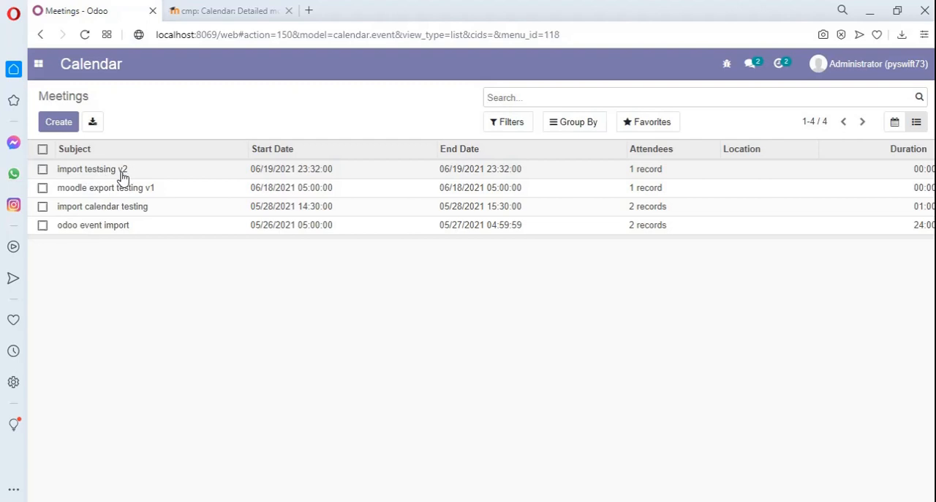
{"action": "left_click", "coordinate": [216, 8]}
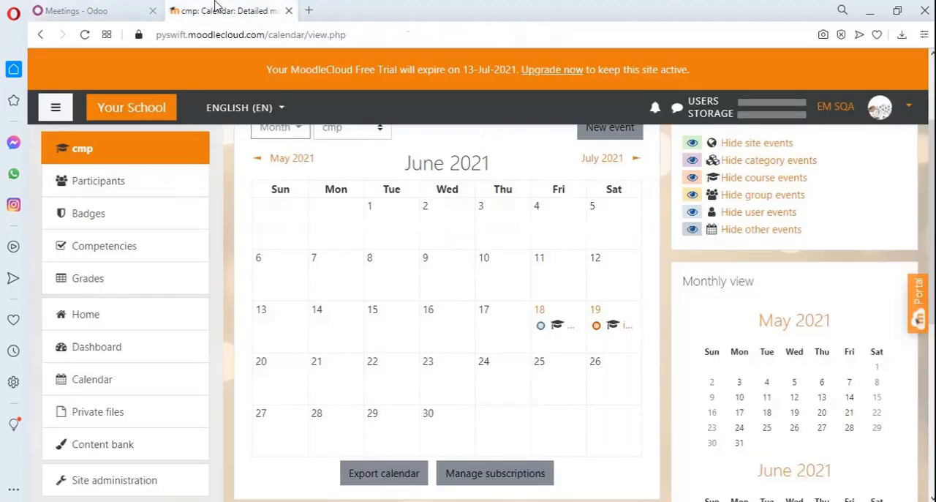
Check the details of the 19 June event in the Moodle calendar, and switch back to Odoo's meetings list to compare them
{"action": "left_click", "coordinate": [627, 327]}
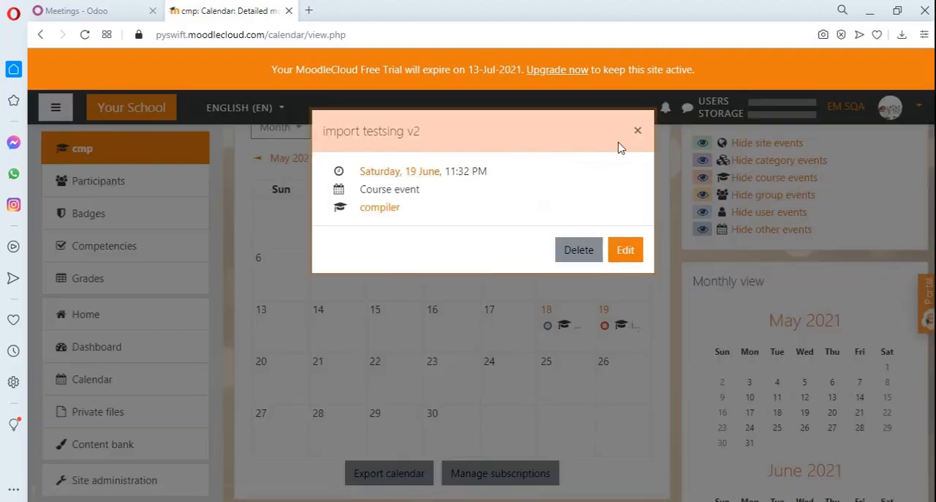
{"action": "left_click", "coordinate": [638, 130]}
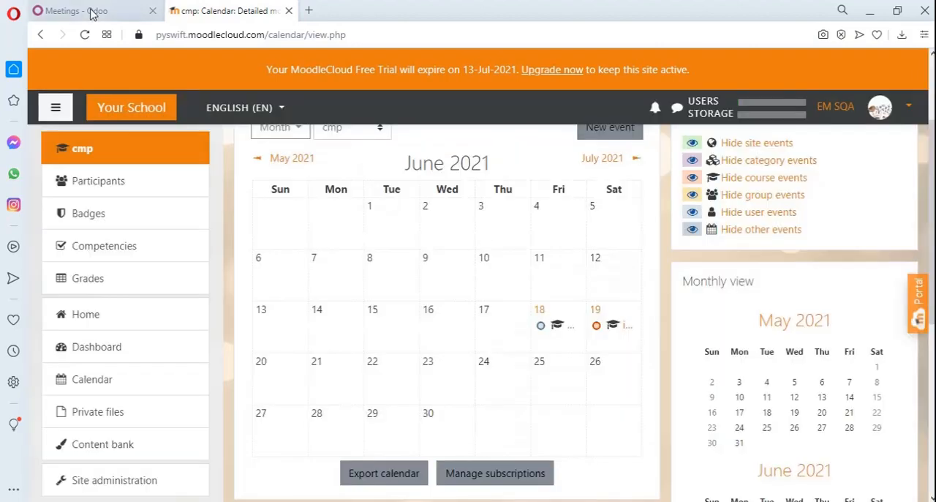
{"action": "left_click", "coordinate": [95, 11]}
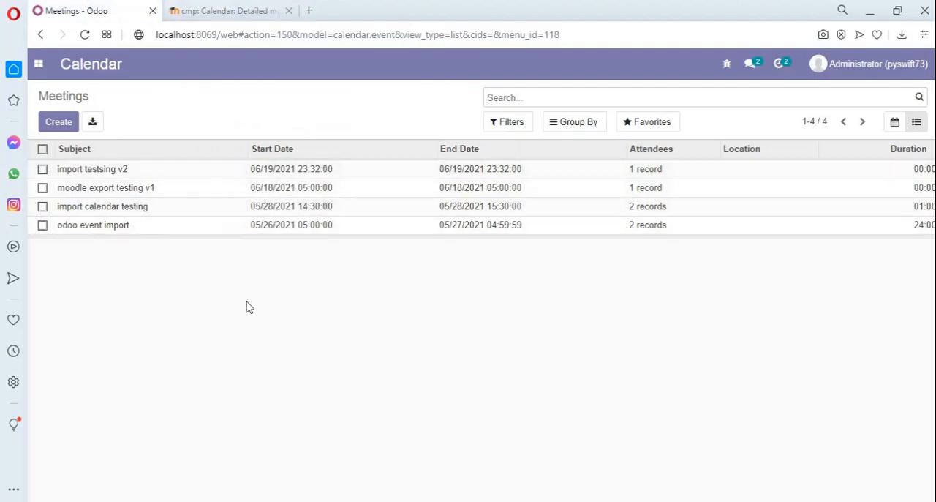
Open the Moodle Sync connection form in Odoo's eLearning app
{"action": "left_click", "coordinate": [42, 64]}
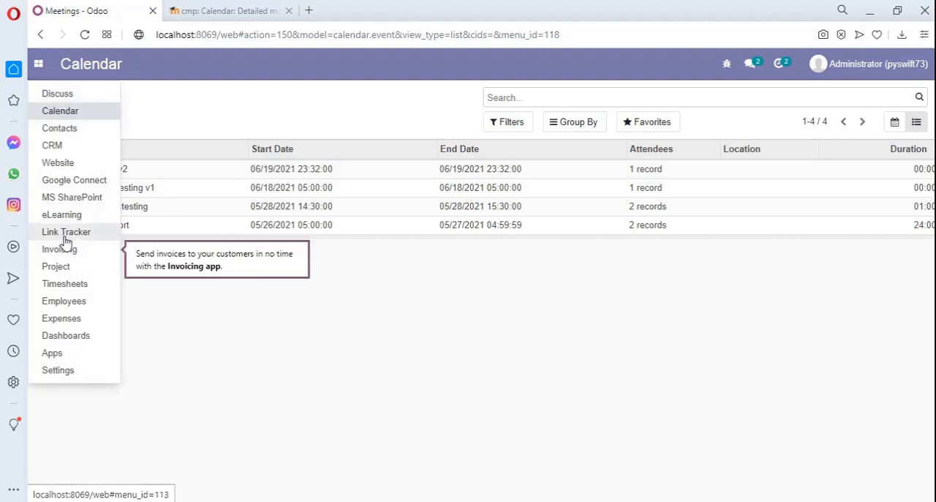
{"action": "left_click", "coordinate": [60, 215]}
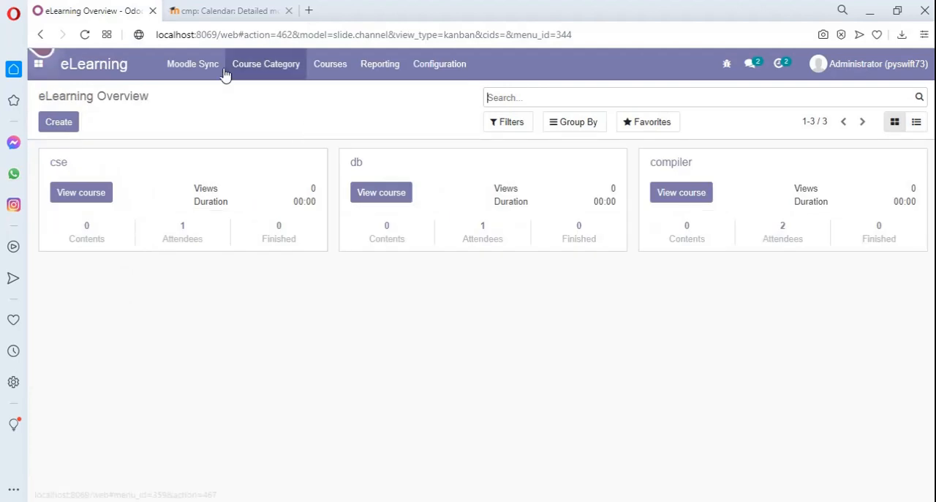
{"action": "left_click", "coordinate": [193, 65]}
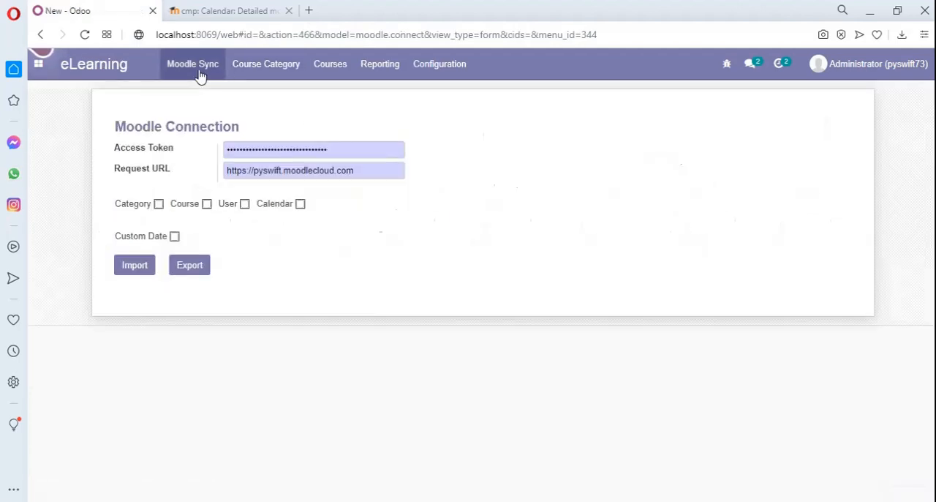